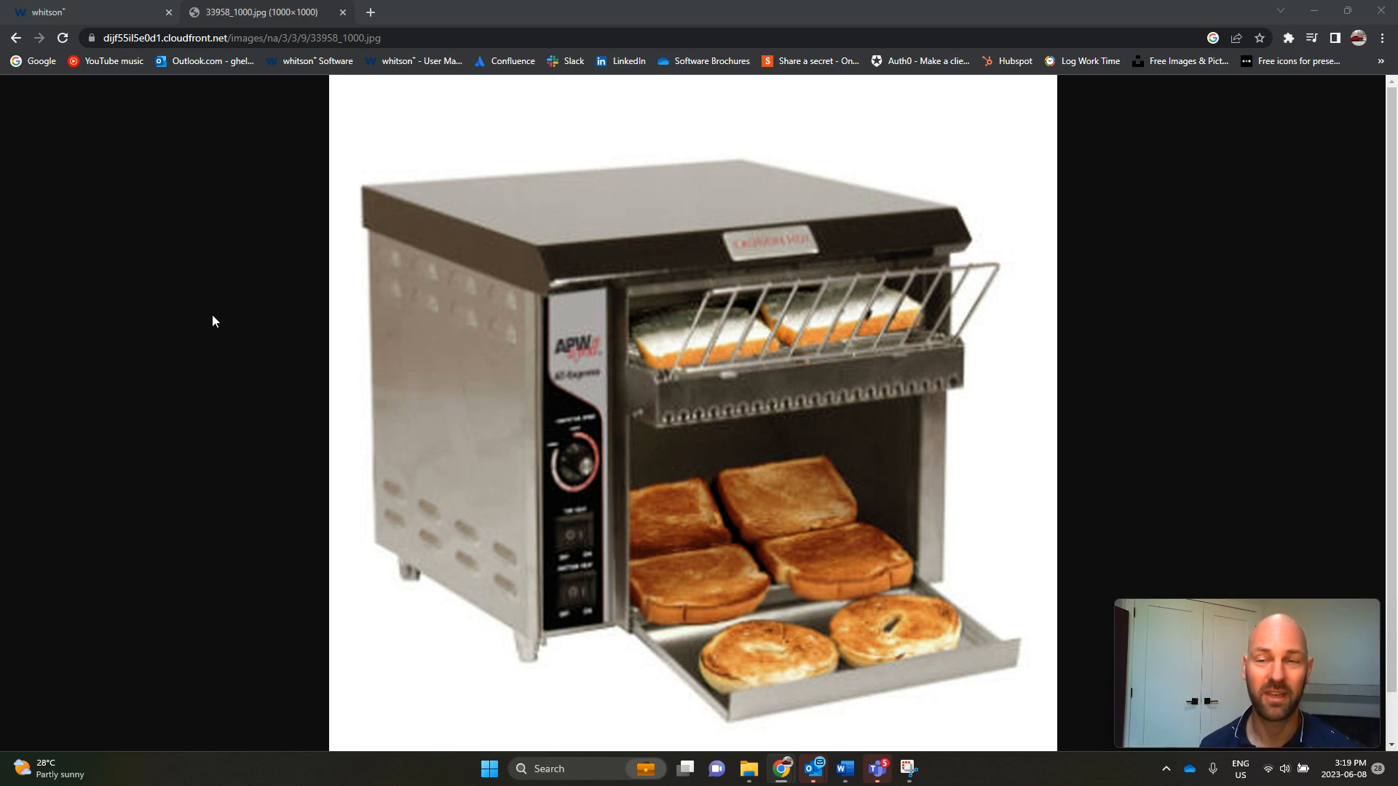
# Step: Switch to the whitson+ browser tab and show it in full screen
pyautogui.click(117, 7)
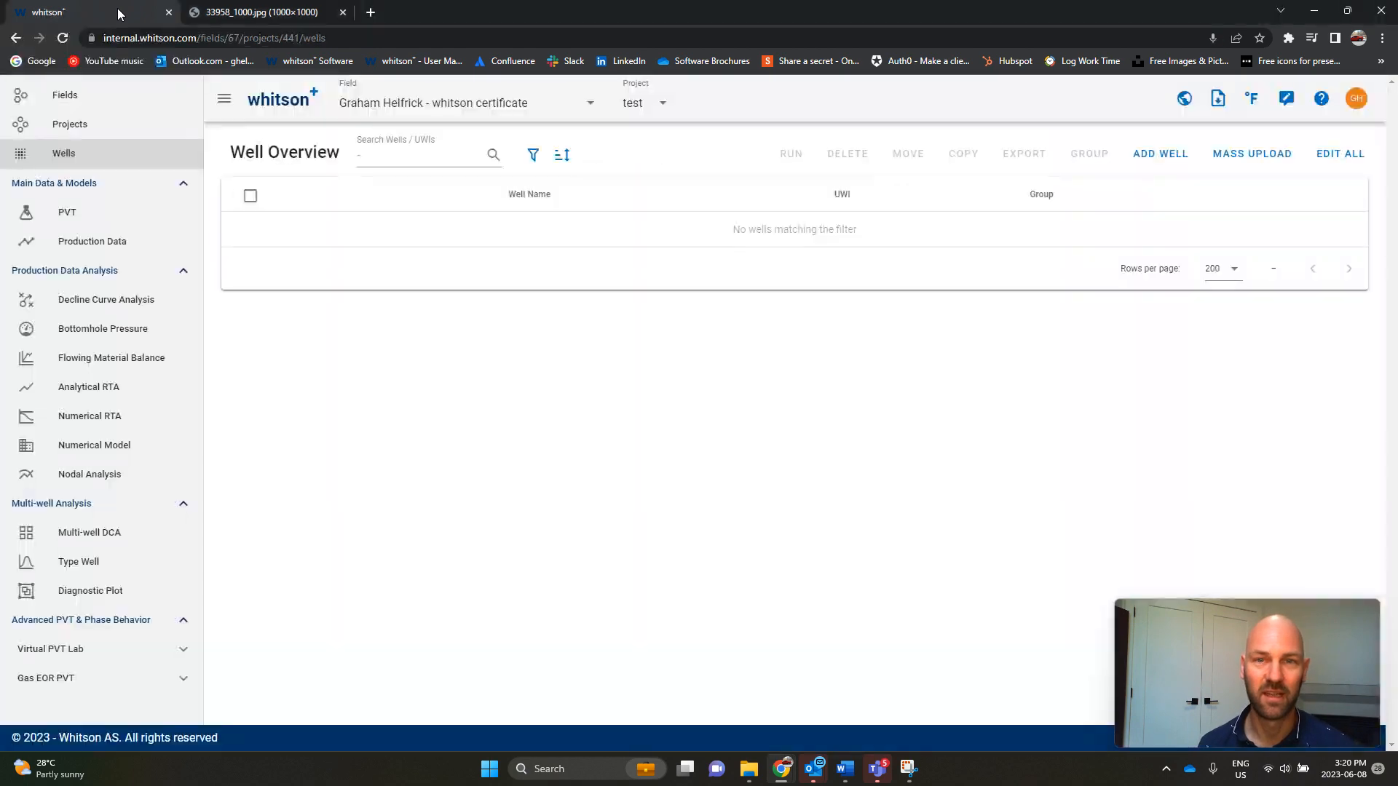
pyautogui.click(1382, 38)
pyautogui.click(1375, 193)
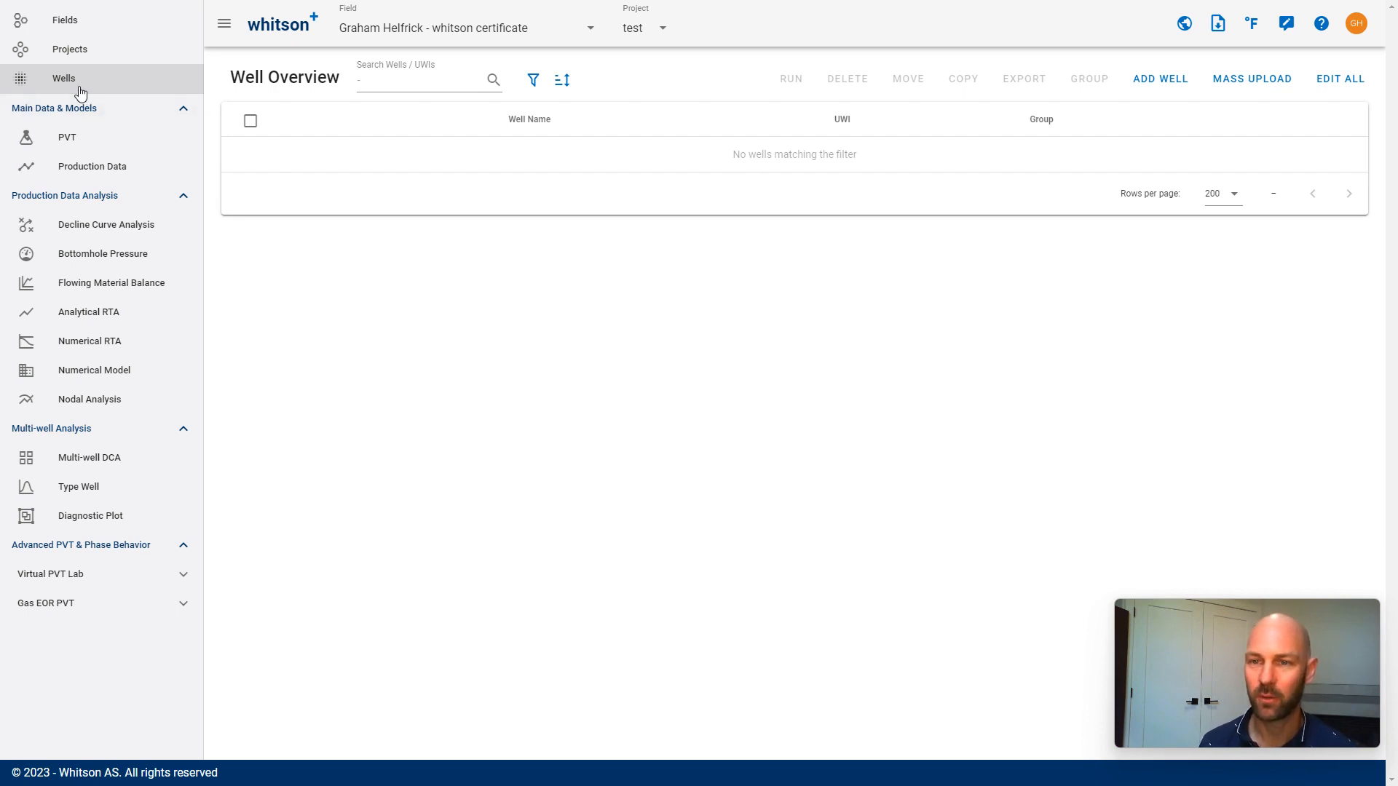
# Step: Add a new well named "Well 1" to the test project
pyautogui.click(1144, 87)
pyautogui.write('Wel;l')
pyautogui.press('BackSpace')
pyautogui.press('BackSpace')
pyautogui.write('l 1')
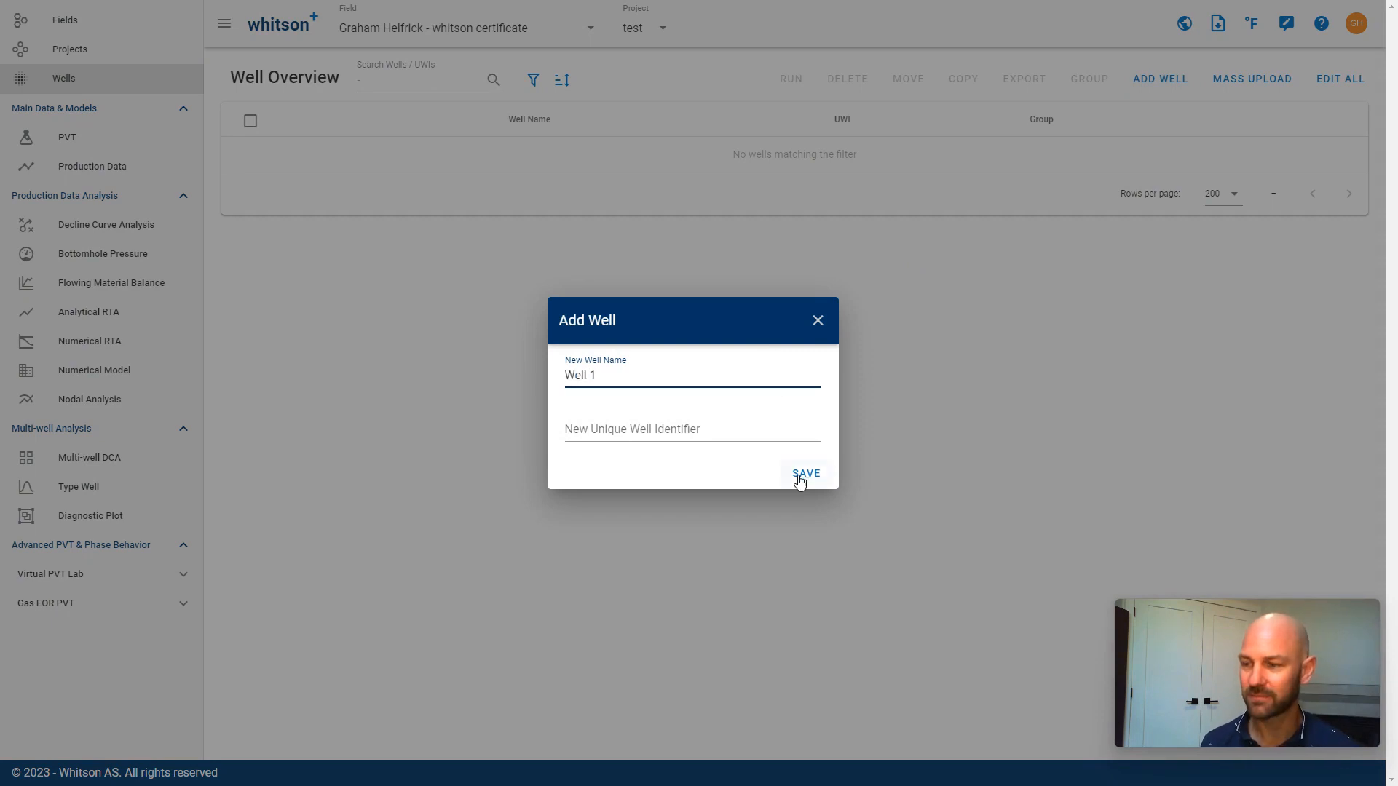
pyautogui.click(800, 481)
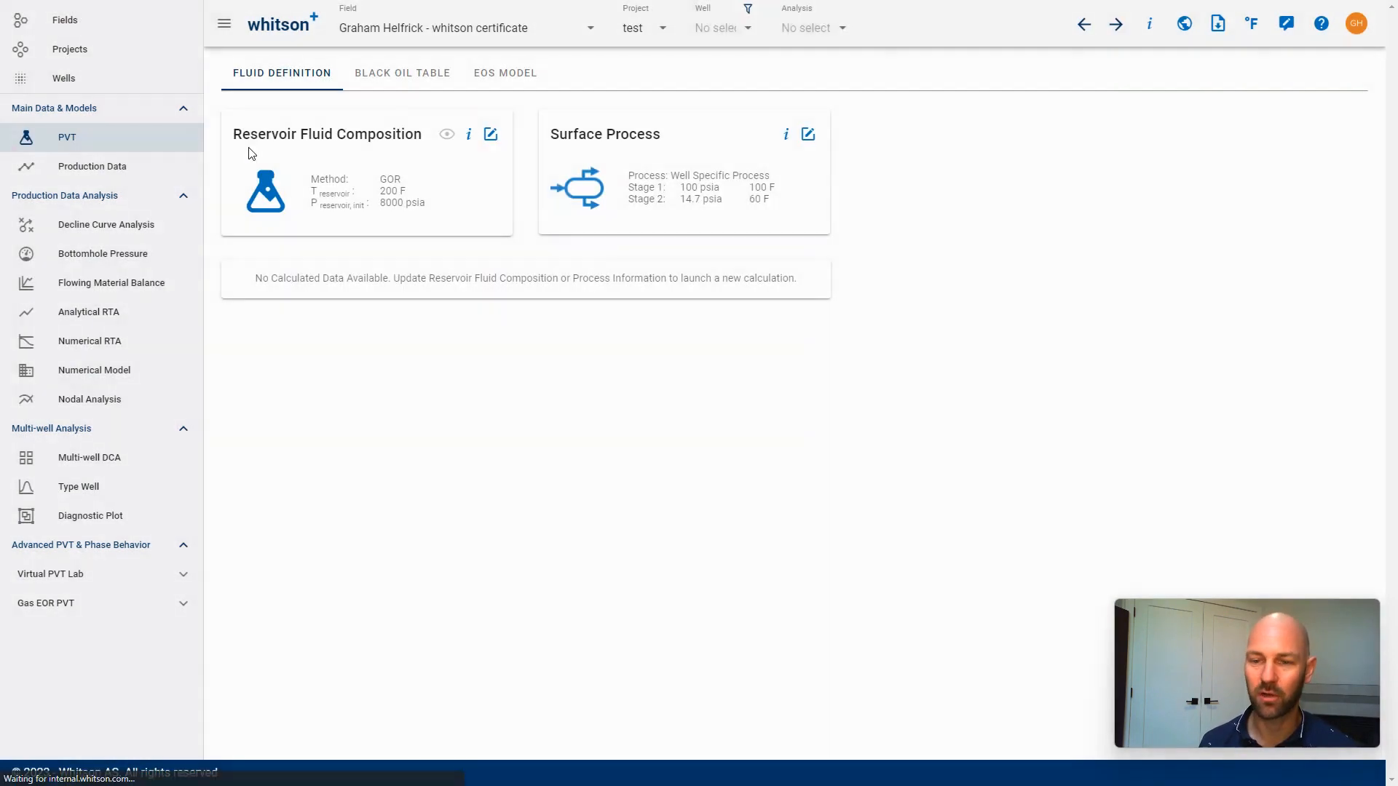
# Step: In the well's Nodal Analysis, set the liquid rate to 3000 STB/day and the gas/oil ratio to 1000 scf/bbl
pyautogui.click(134, 406)
pyautogui.click(265, 292)
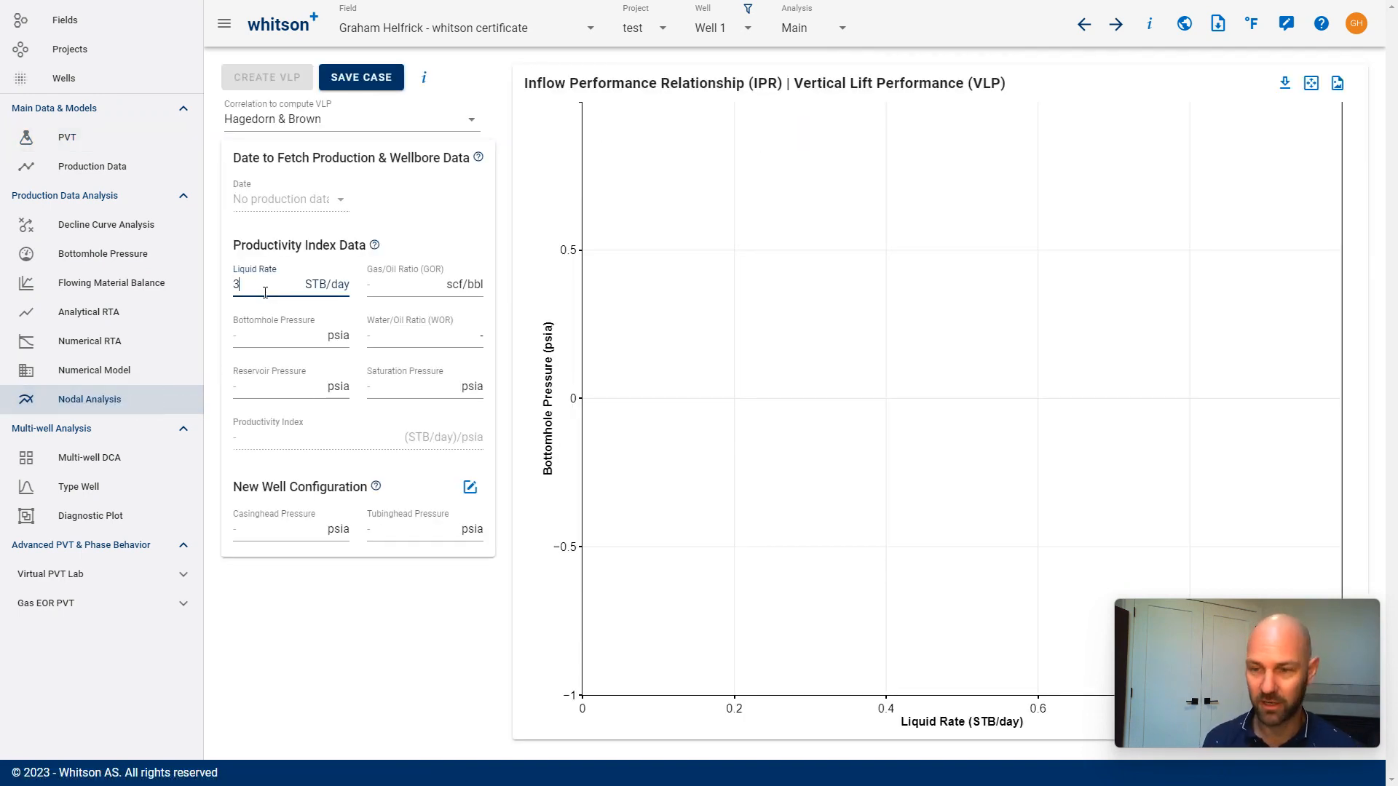
pyautogui.click(385, 283)
pyautogui.write('1000')
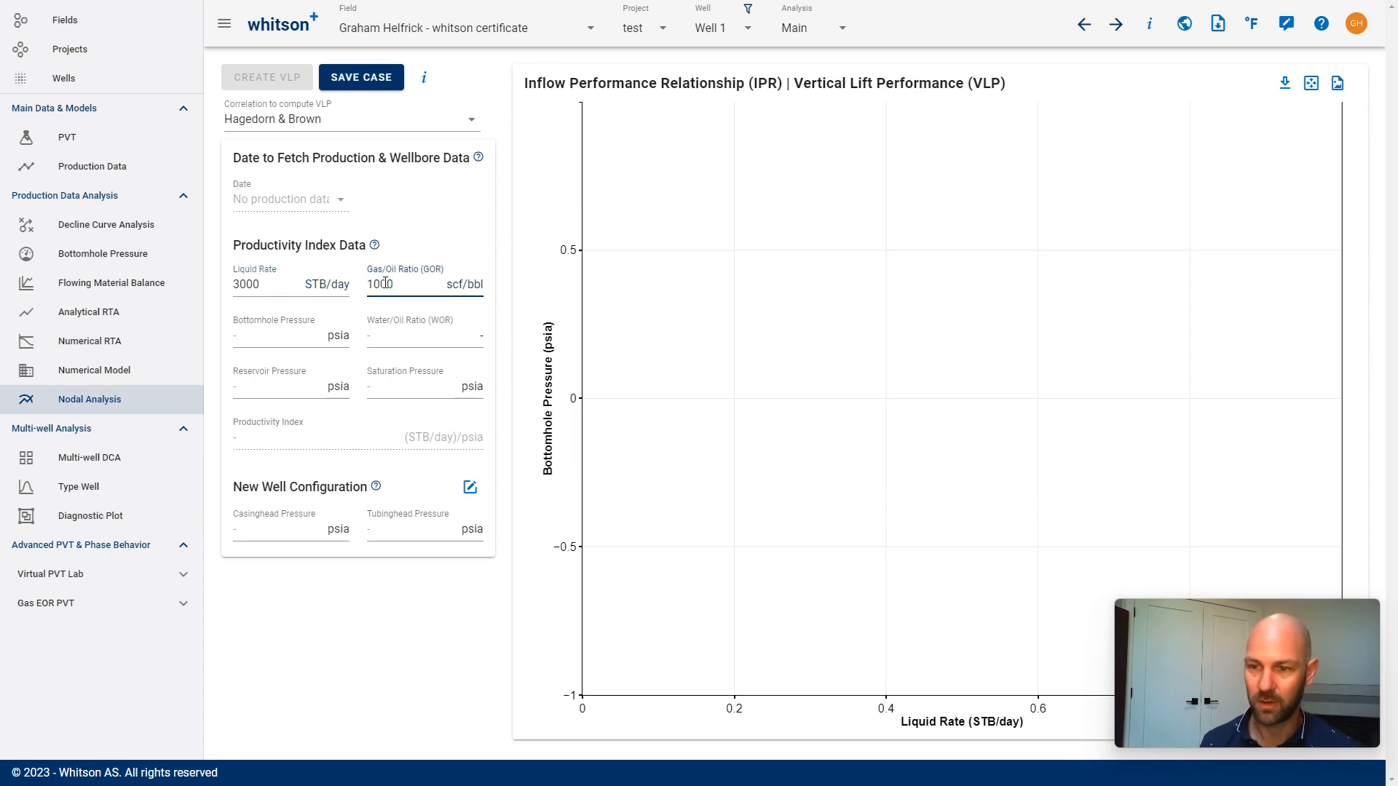
# Step: Set bottomhole pressure to 2000 psia, water/oil ratio to .5, reservoir pressure to 5000 psia and saturation pressure to 4000 psia
pyautogui.click(303, 337)
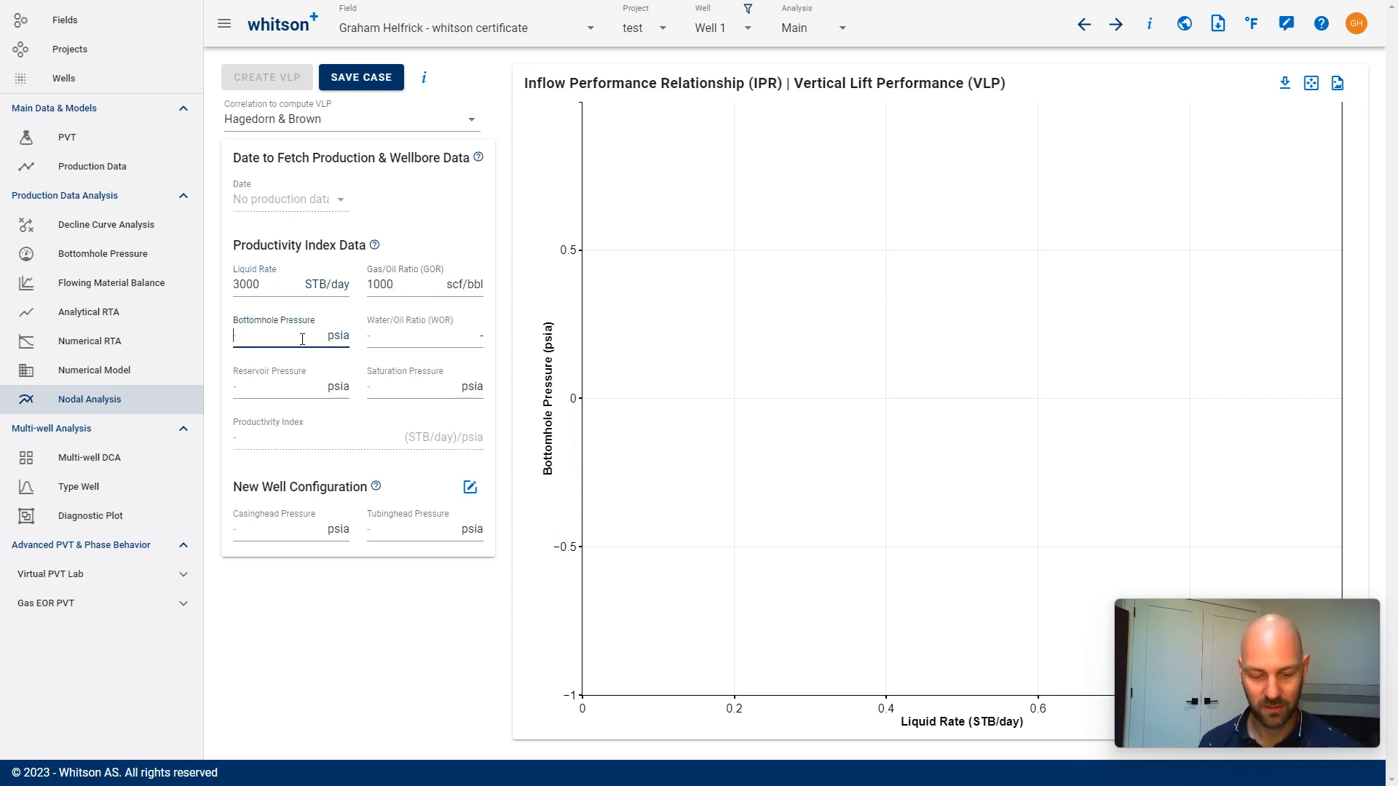
pyautogui.click(388, 338)
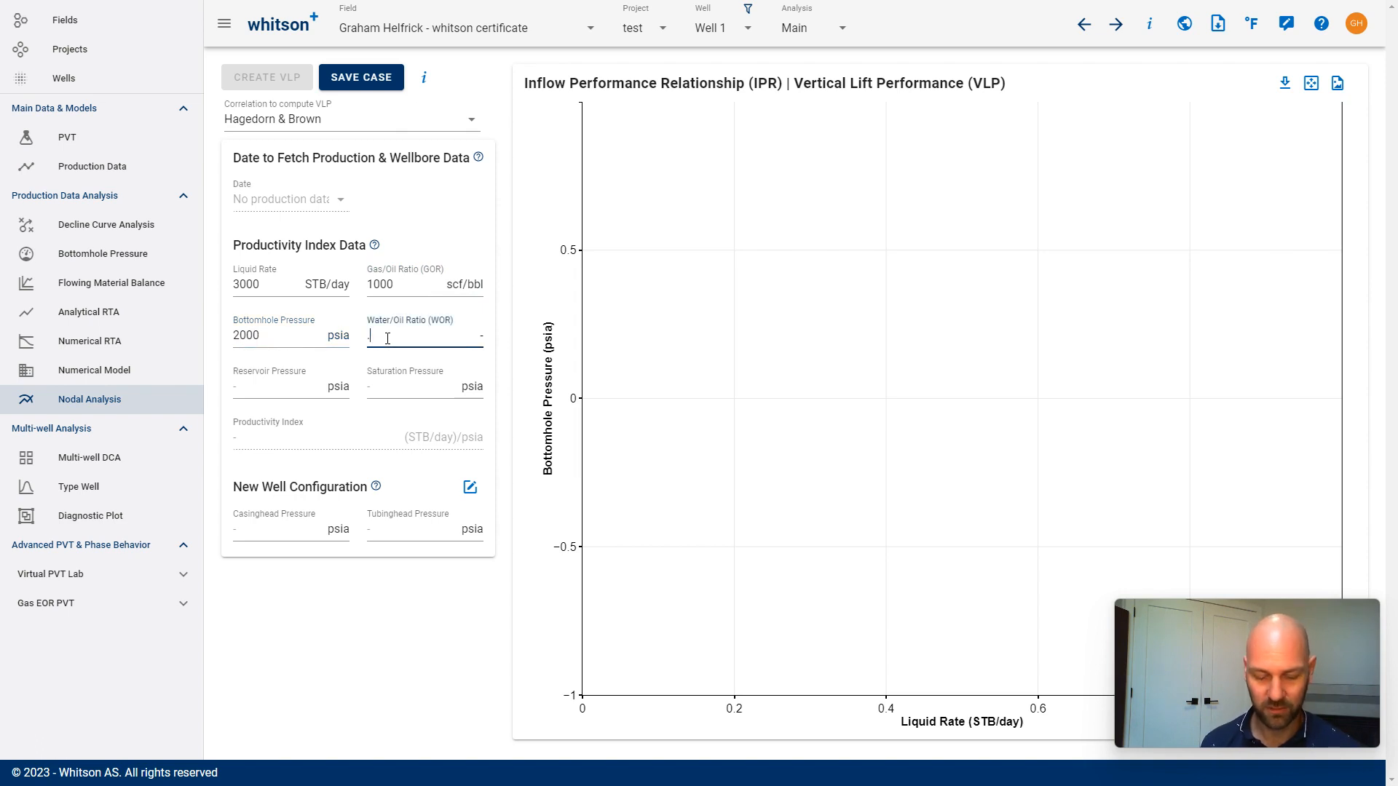
pyautogui.click(304, 388)
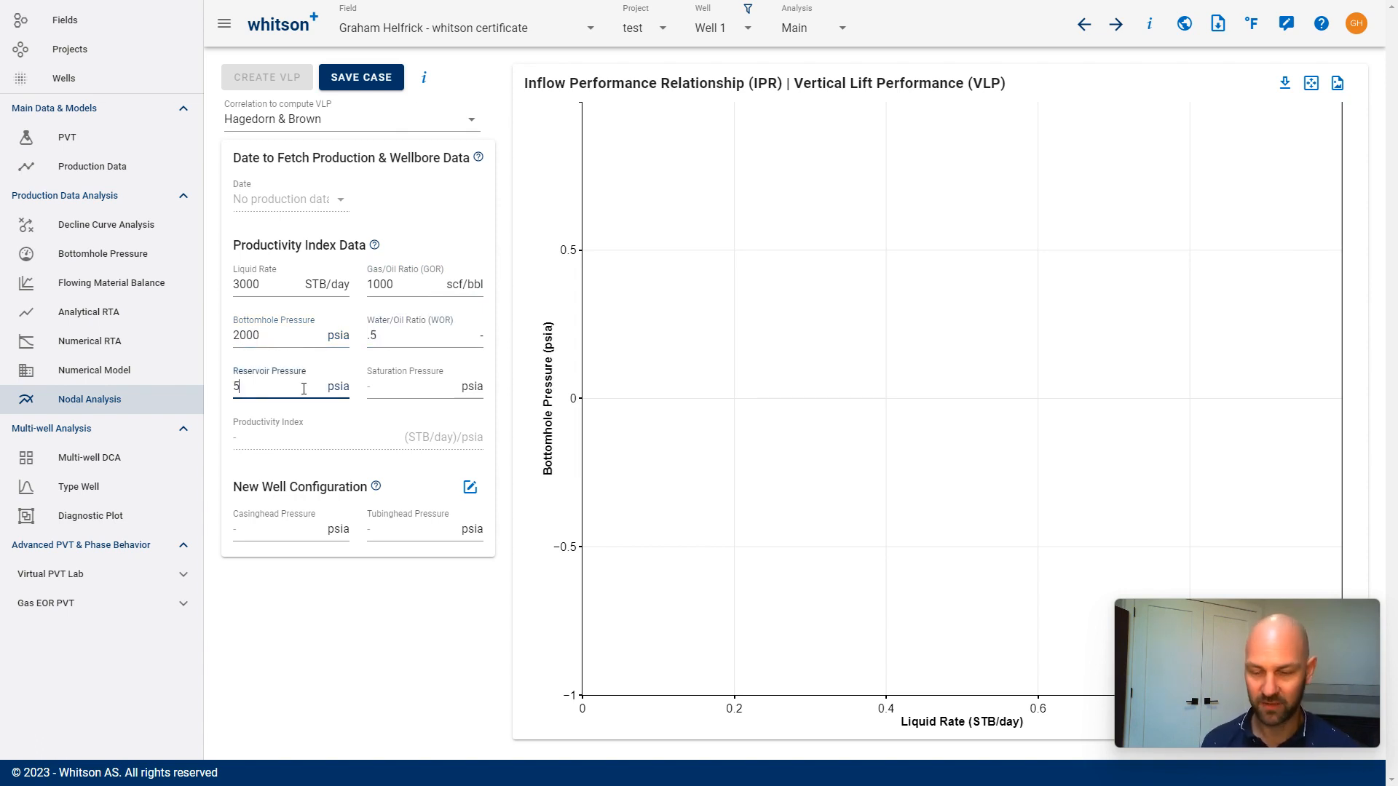
pyautogui.click(387, 388)
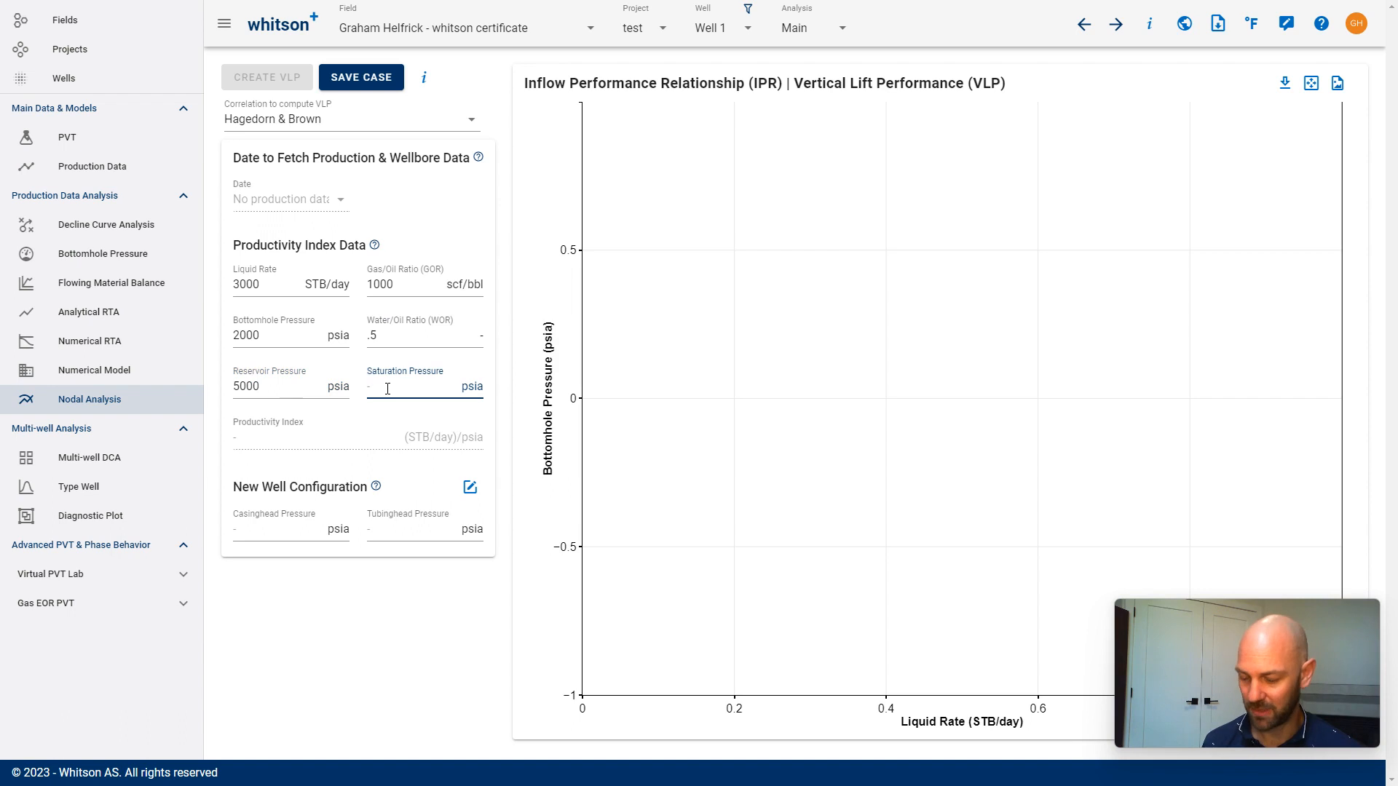
pyautogui.write('4000')
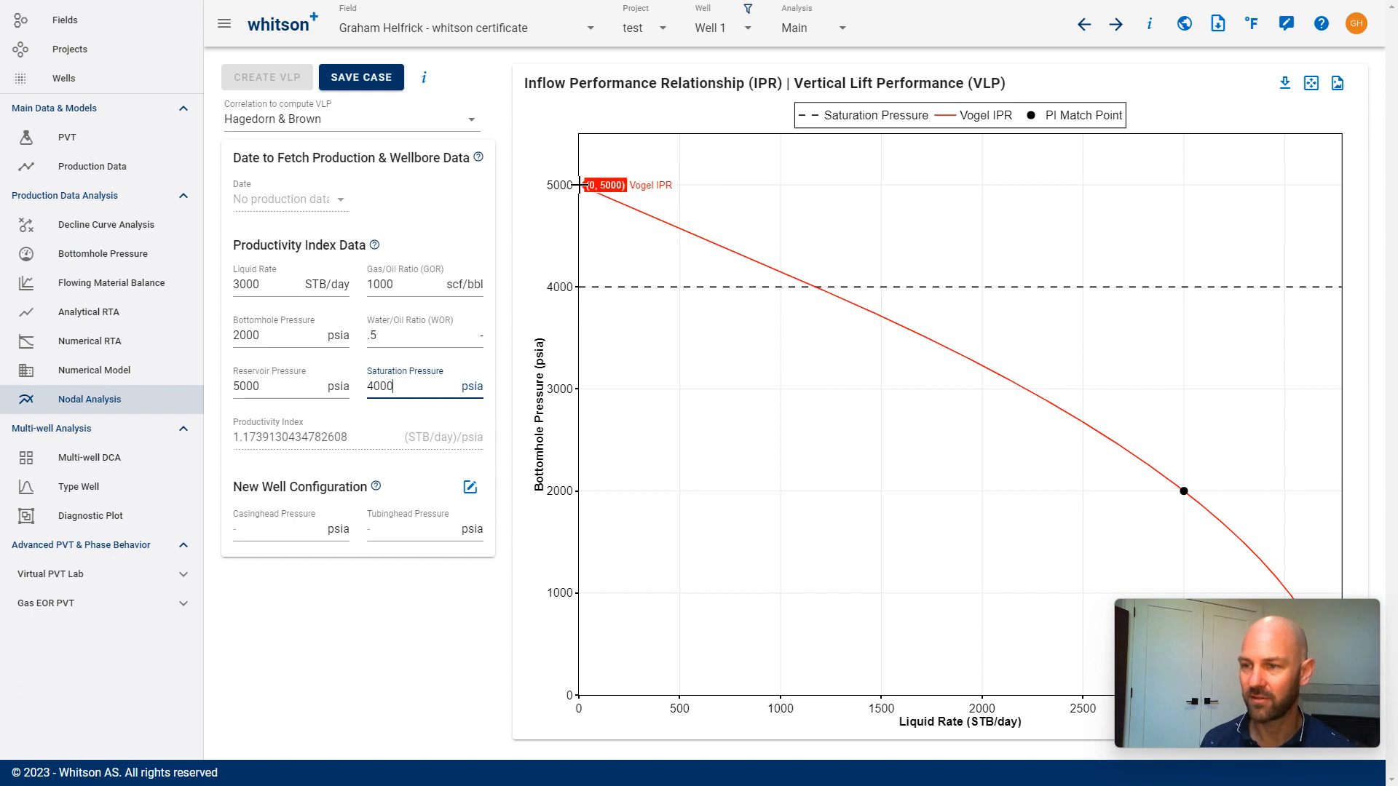
pyautogui.moveTo(1183, 490)
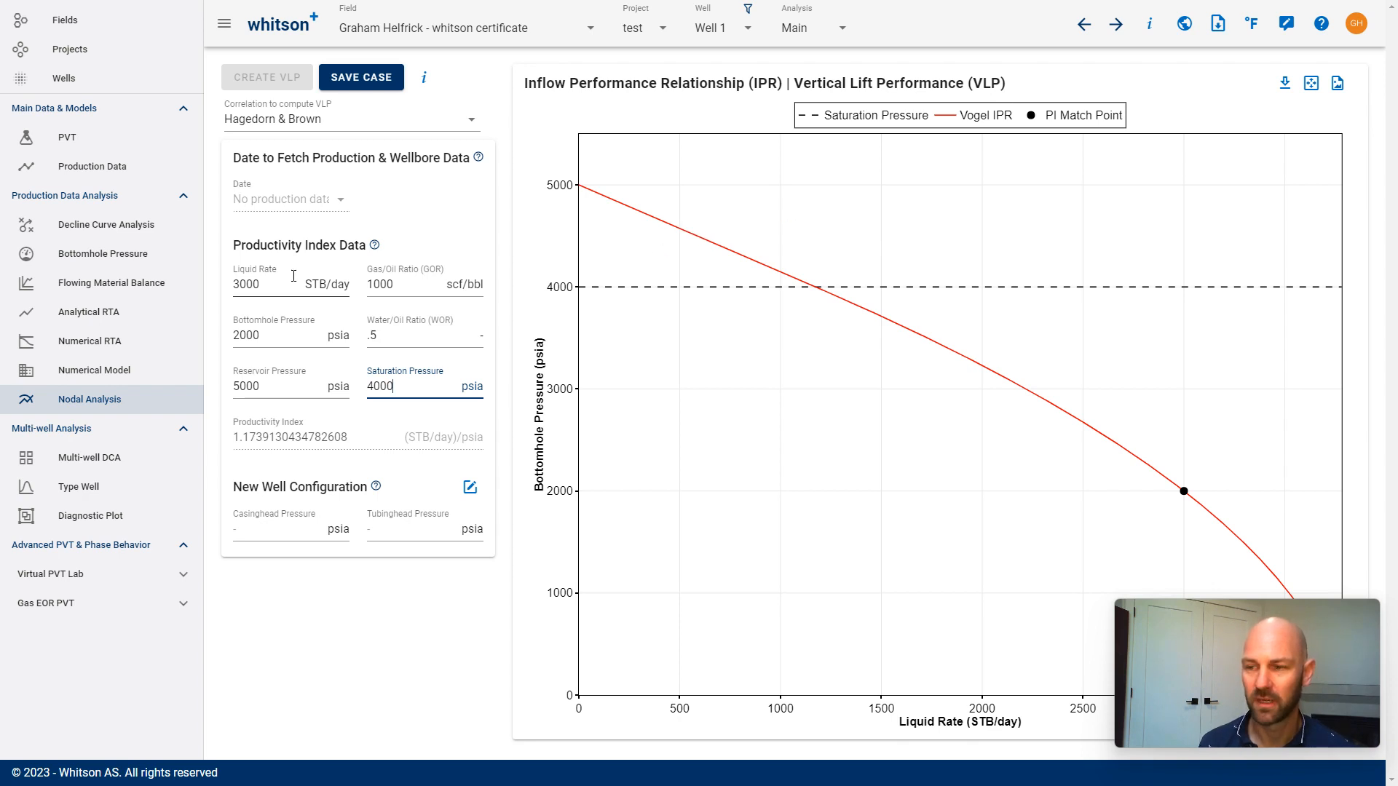
# Step: Examine the deviation survey table and its plot in the well data for bottomhole pressure, leaving the data unsaved
pyautogui.click(128, 256)
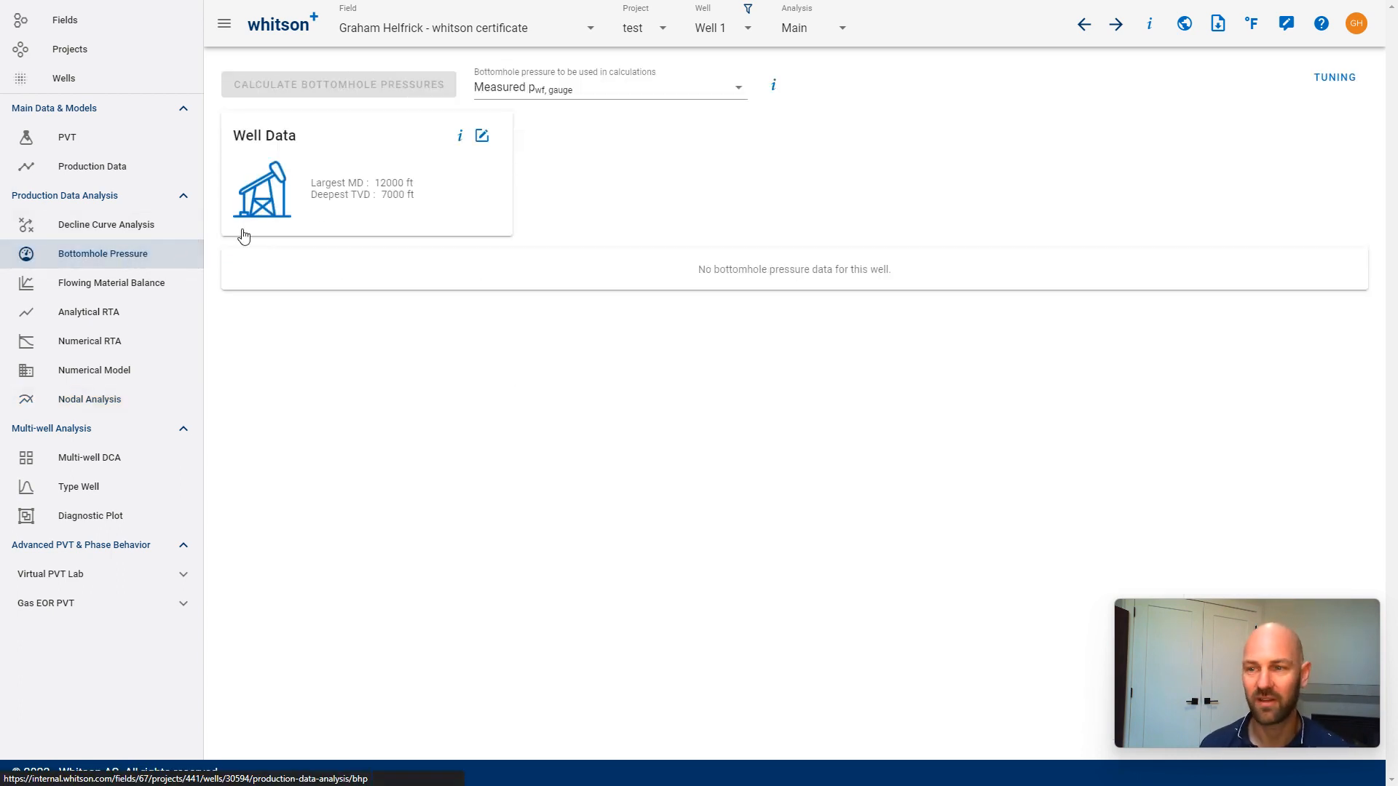
pyautogui.click(482, 138)
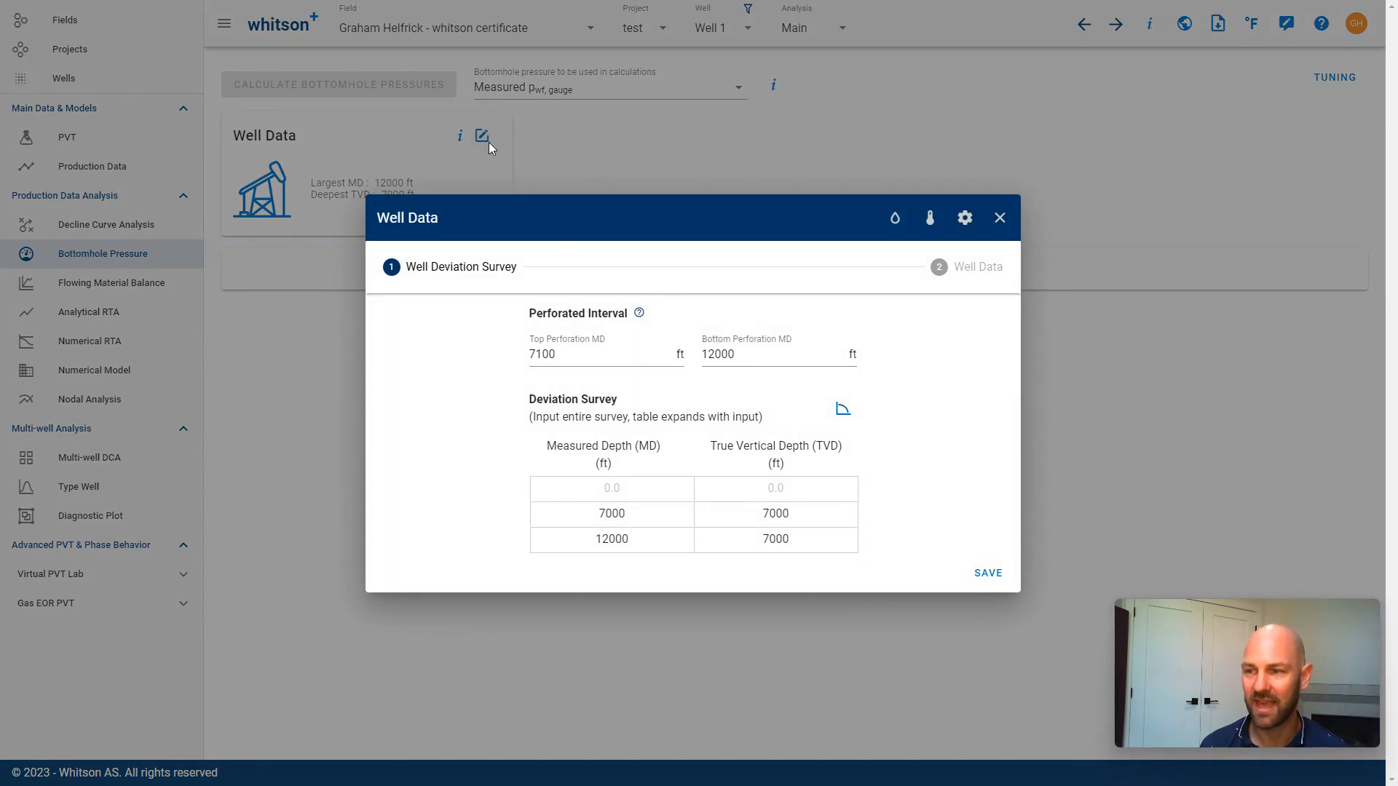
pyautogui.click(842, 408)
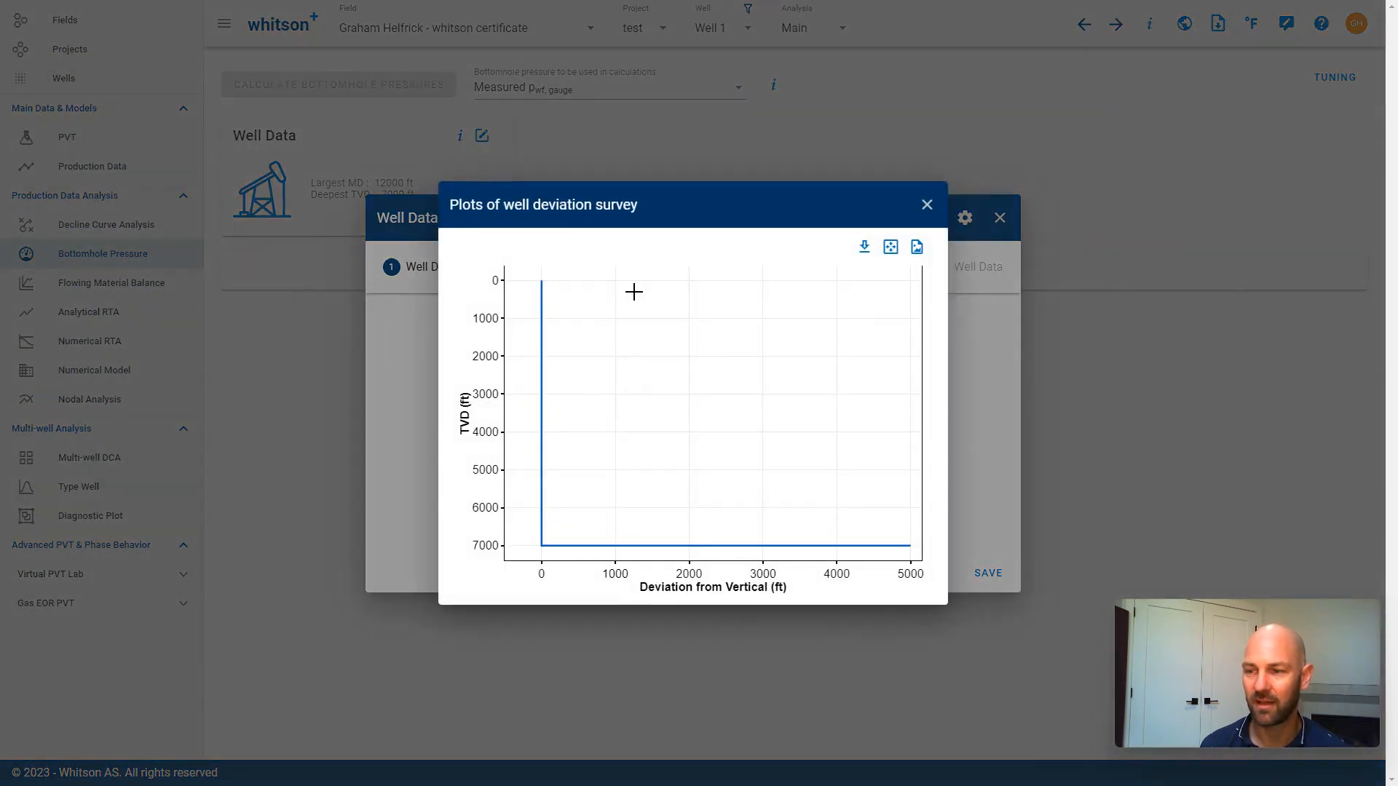
pyautogui.moveTo(536, 547)
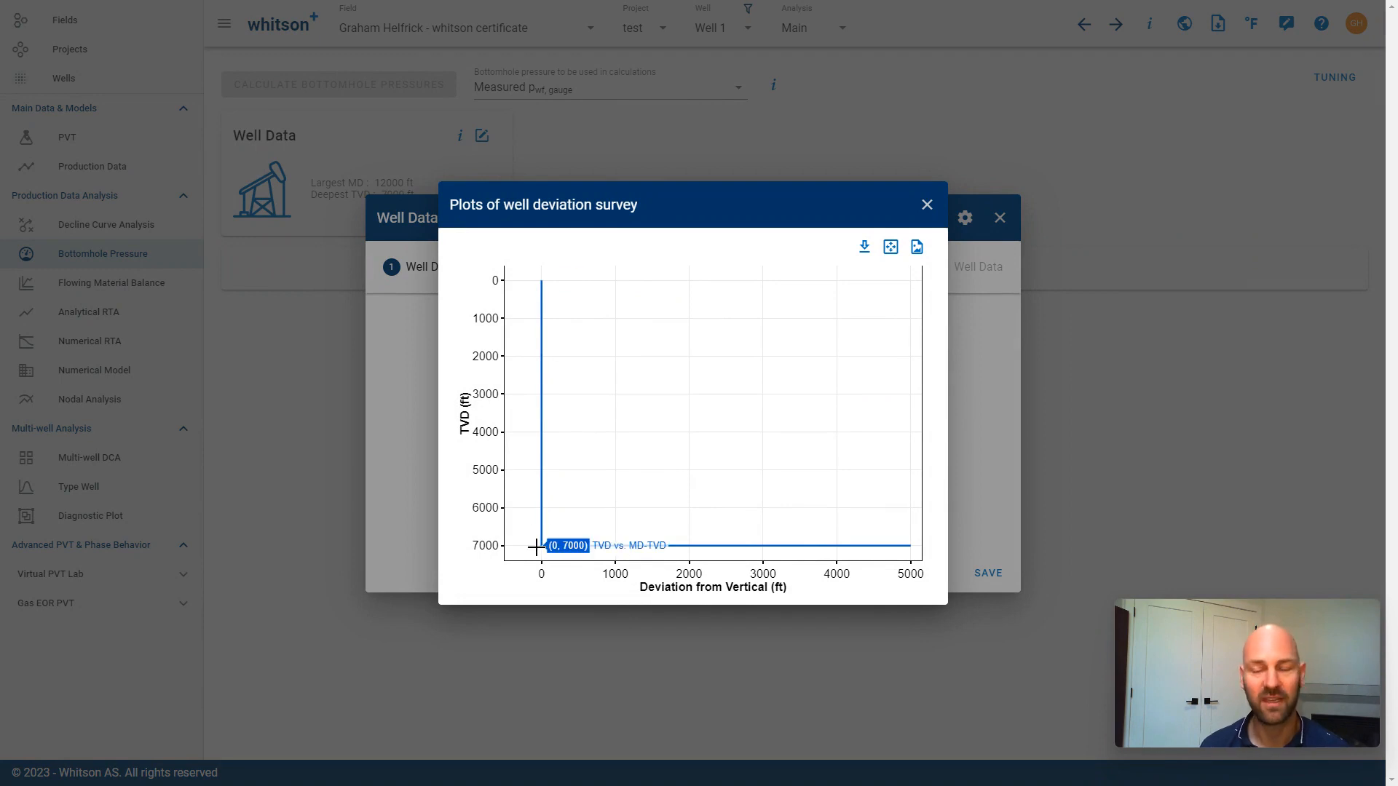
pyautogui.click(928, 206)
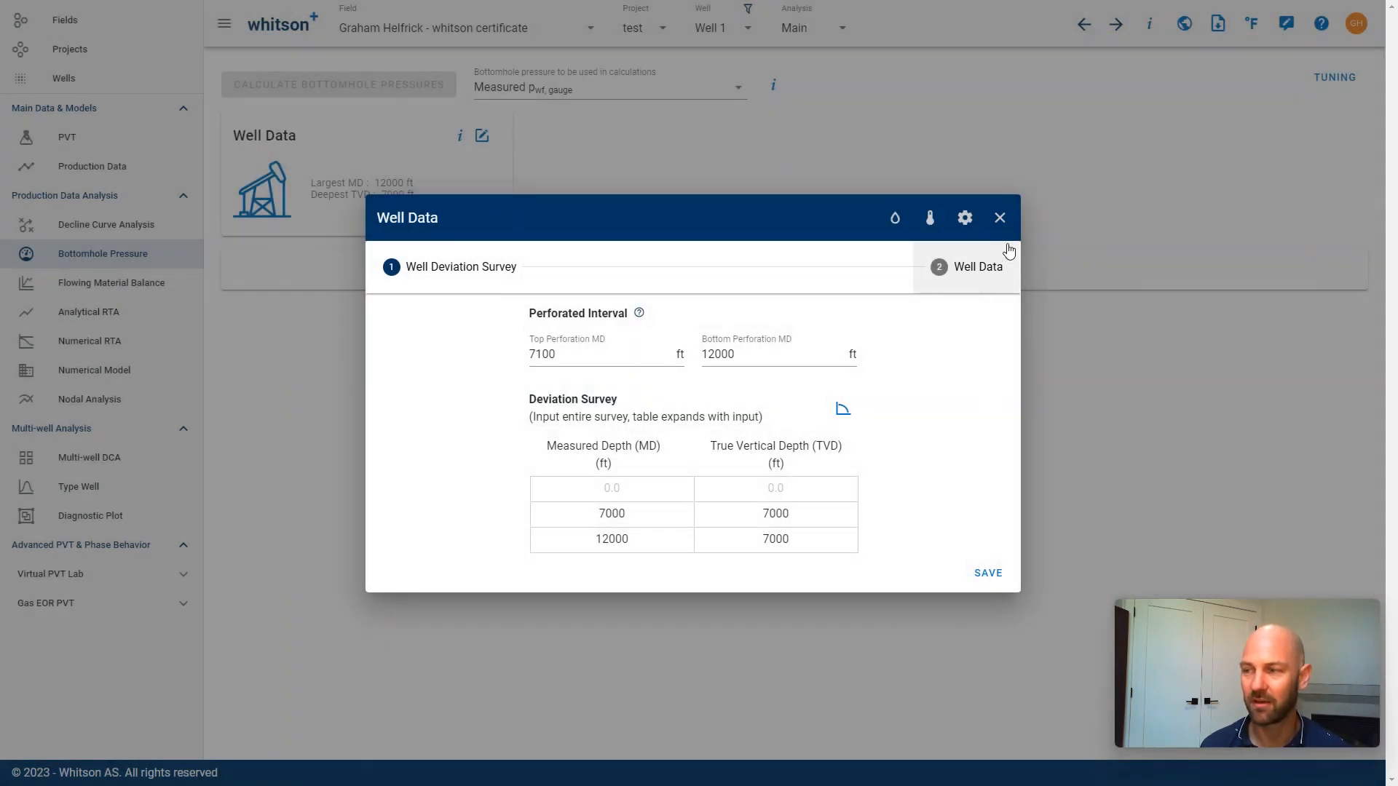
pyautogui.click(1000, 218)
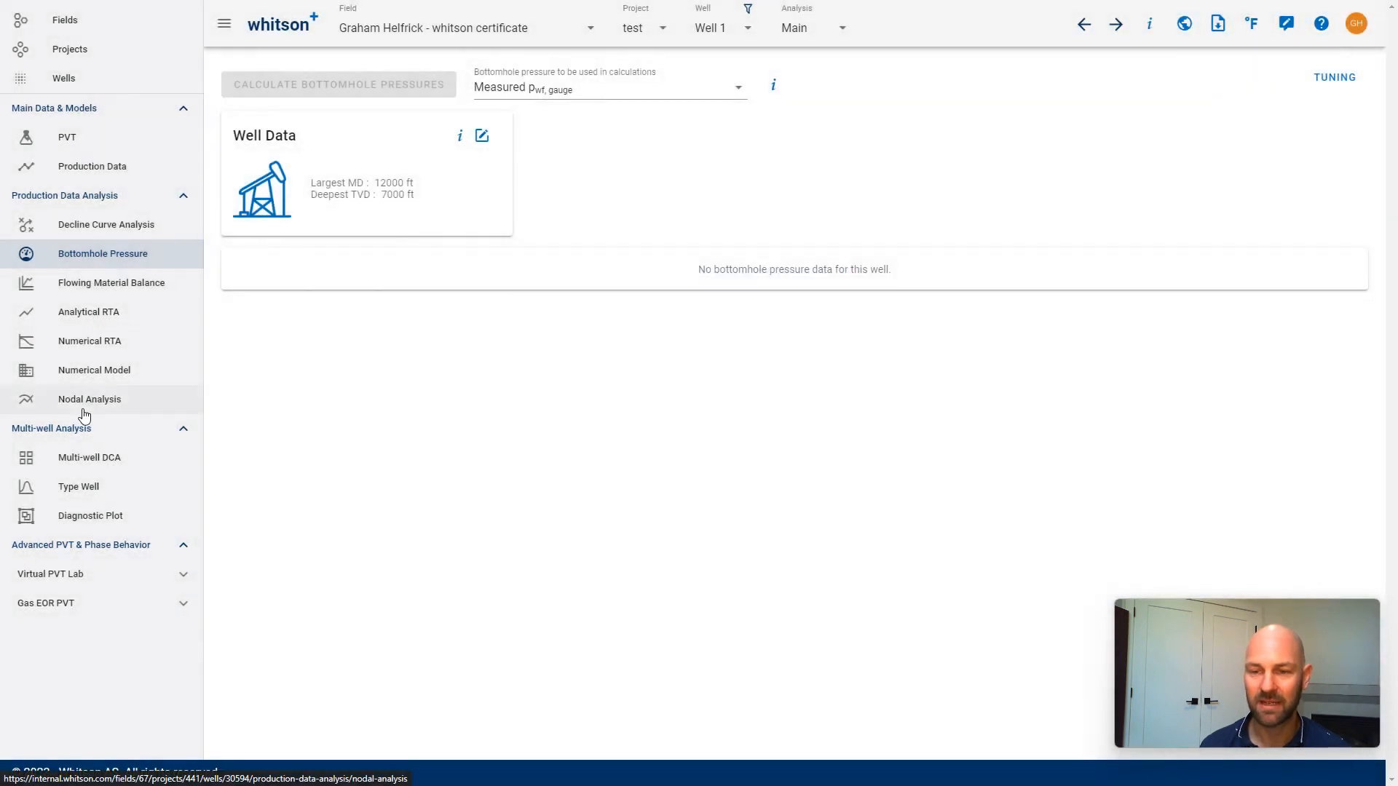
# Step: Return to Nodal Analysis and review the casing, tubing and flowpath settings of the new well configuration
pyautogui.click(86, 412)
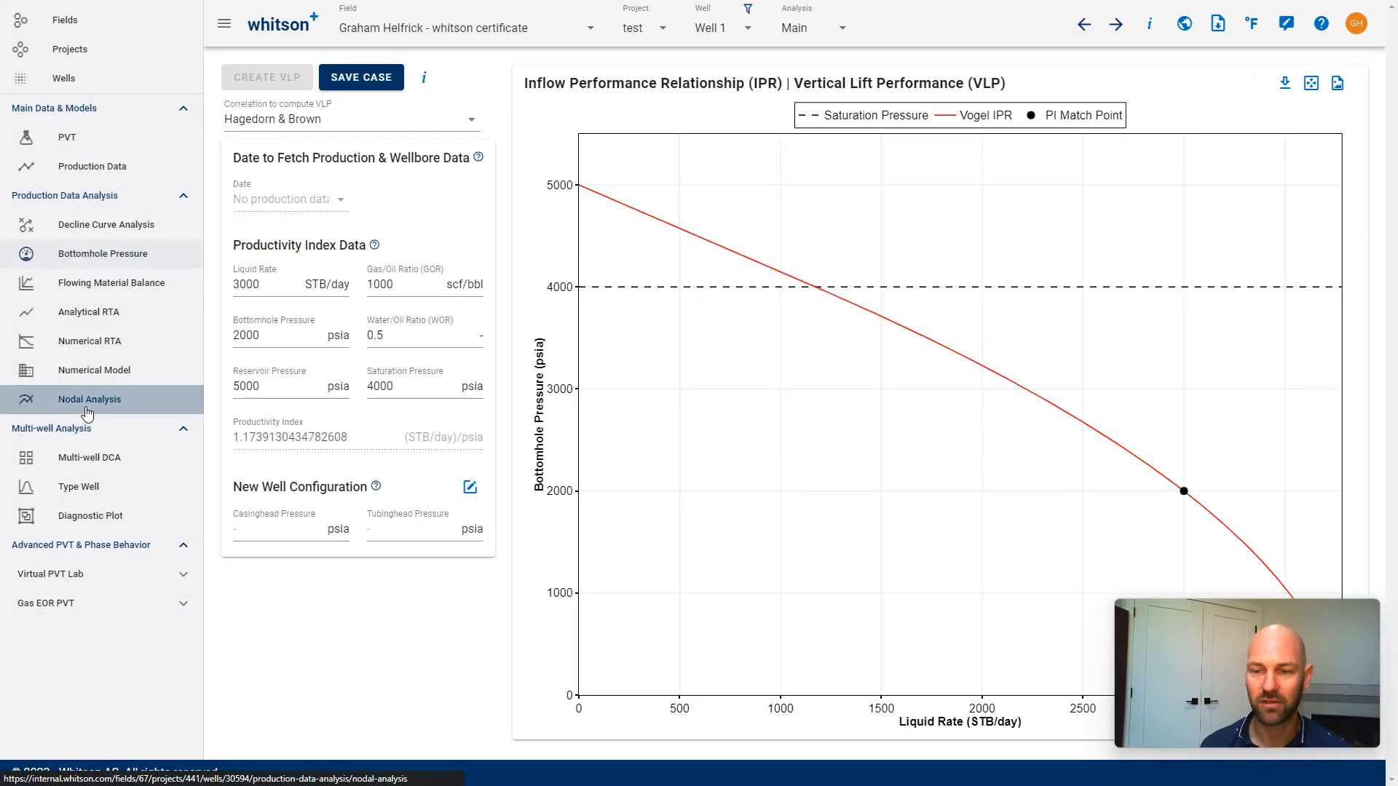
pyautogui.click(471, 489)
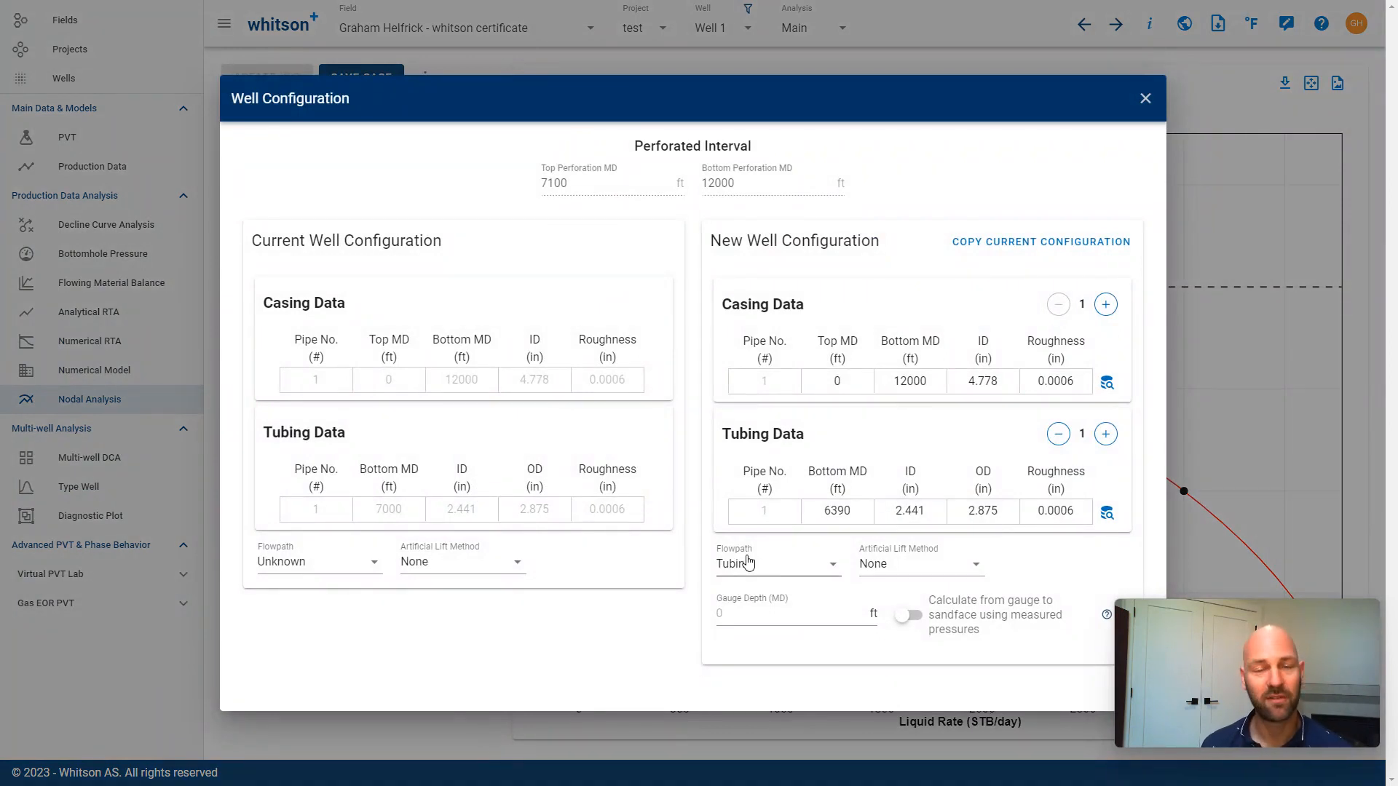
pyautogui.click(1146, 99)
# Step: Set the casinghead pressure to 2000 psia and the tubinghead pressure to 1500 psia, and create the VLP curve
pyautogui.click(296, 532)
pyautogui.write('2000')
pyautogui.click(402, 536)
pyautogui.write('1500')
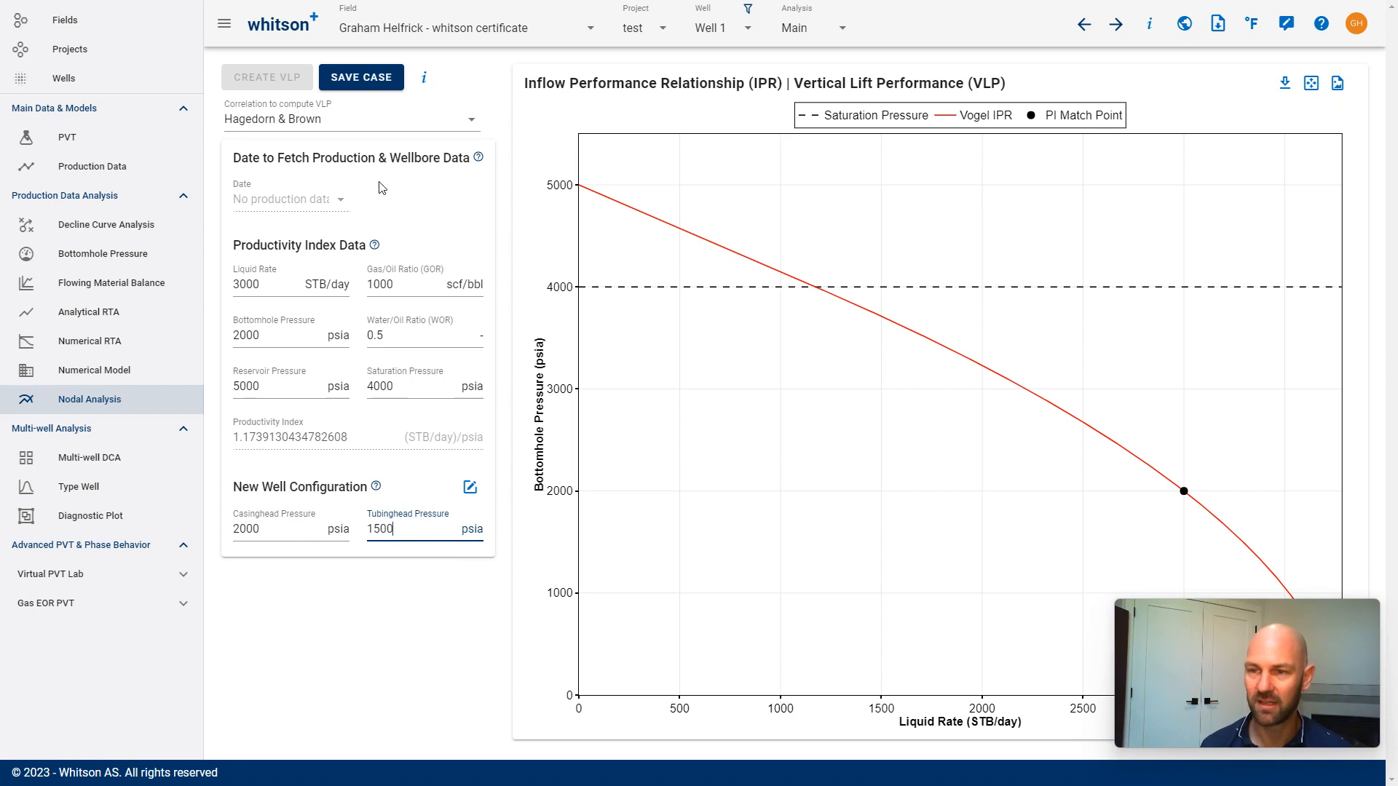
pyautogui.click(278, 83)
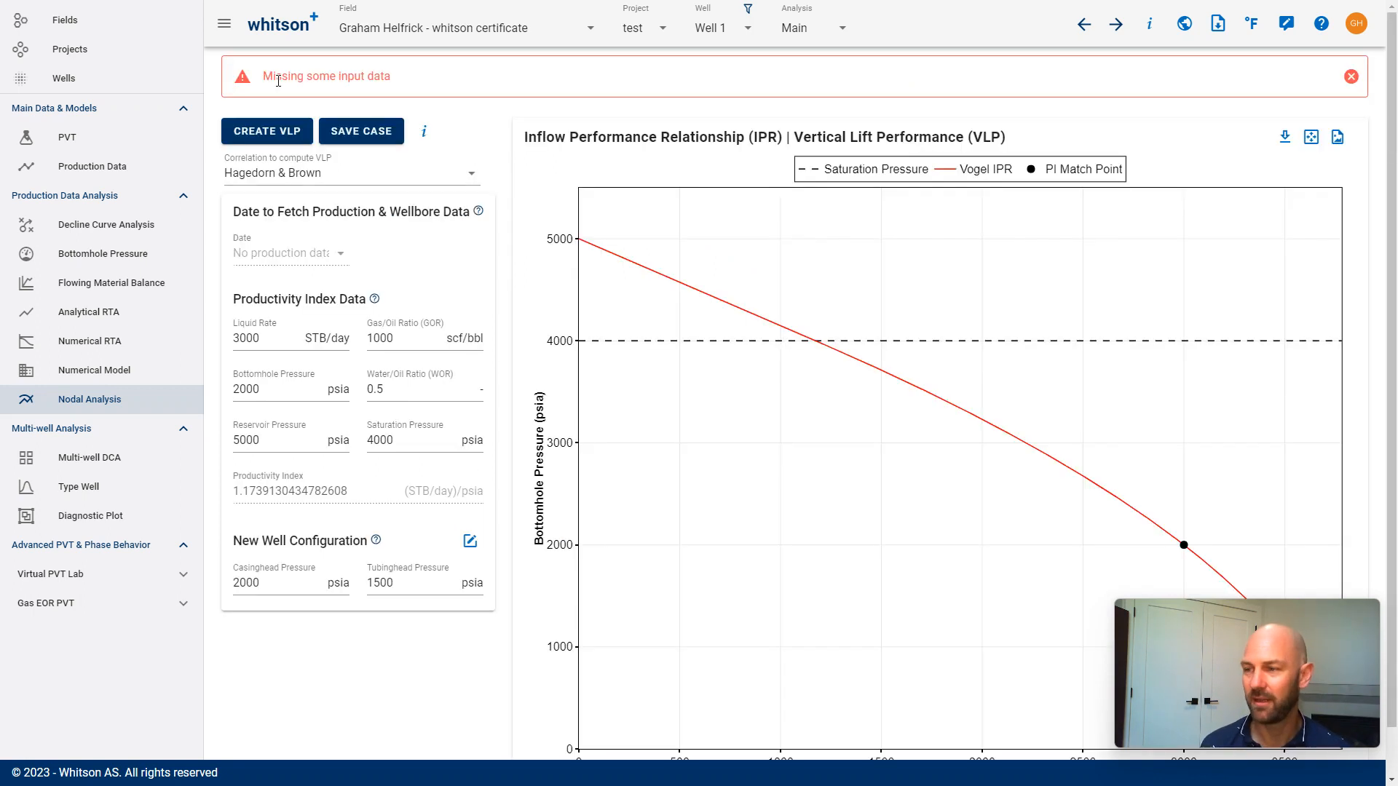
pyautogui.click(308, 138)
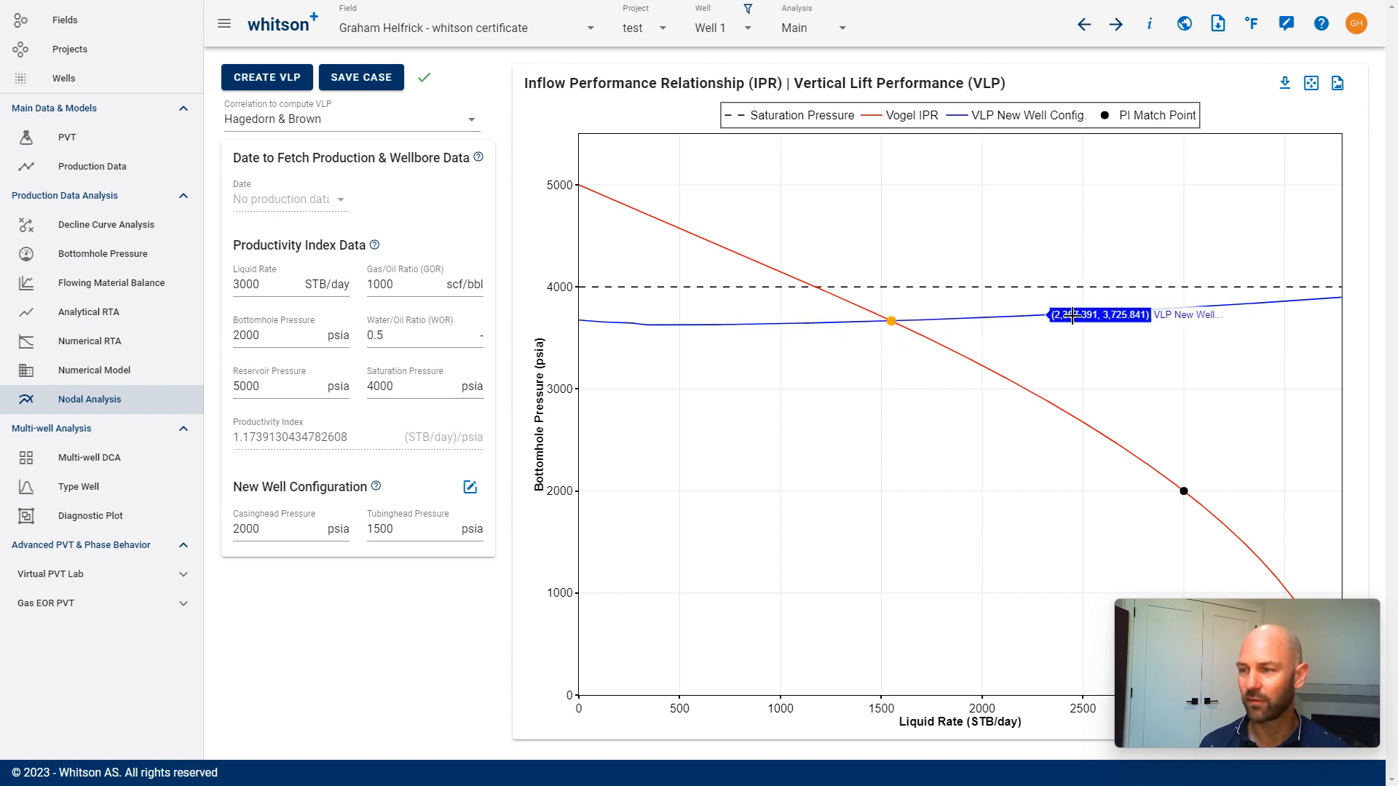
pyautogui.moveTo(889, 323)
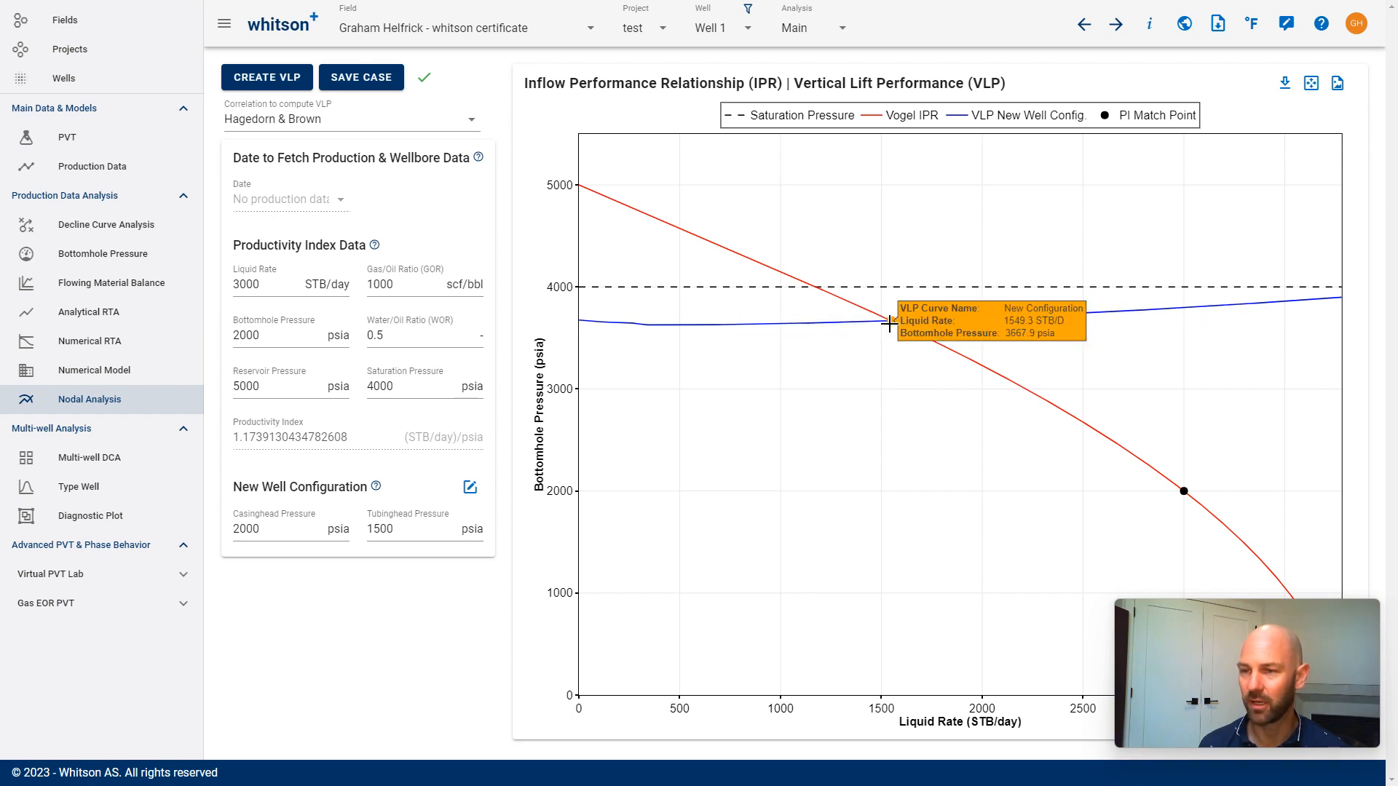
# Step: Save the current VLP case as "1500psi THP, no GL"
pyautogui.click(348, 79)
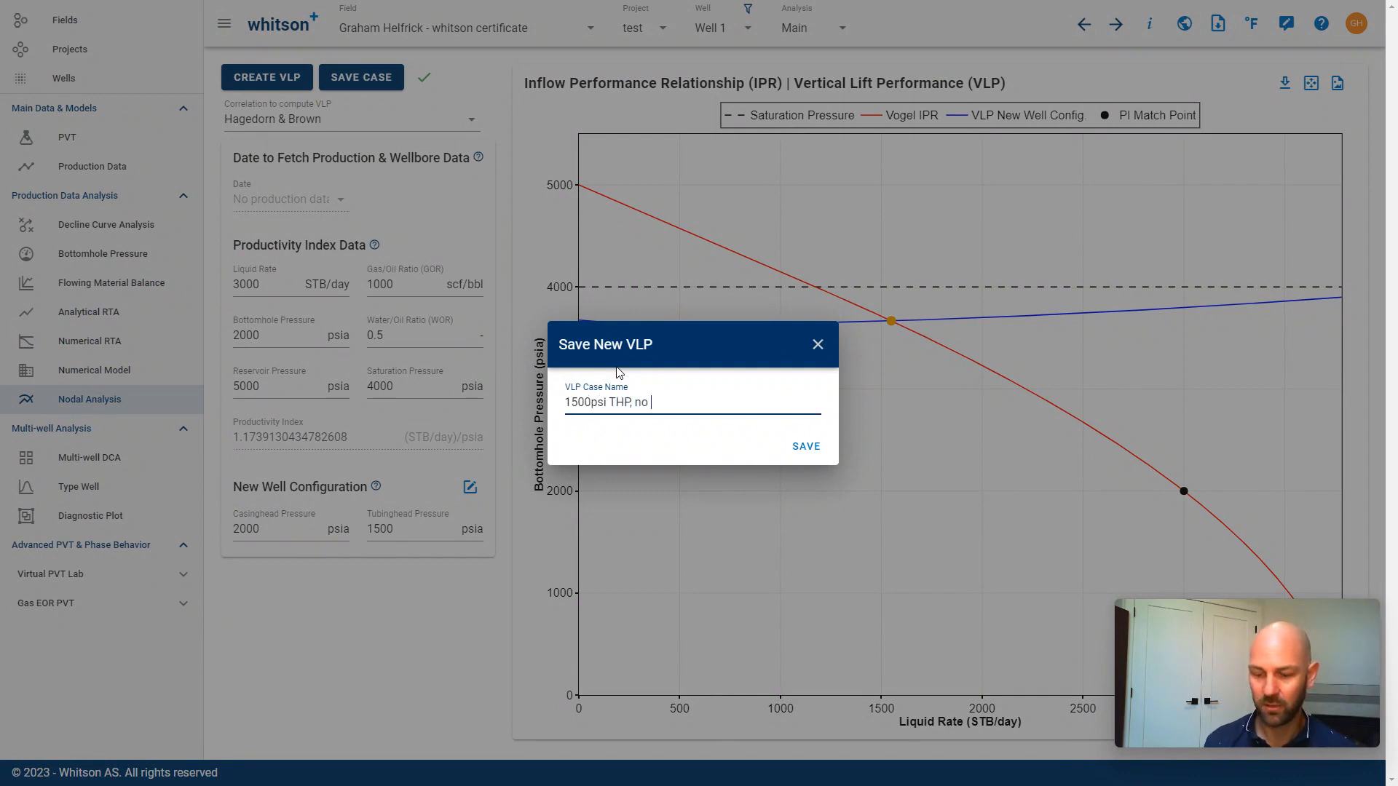
pyautogui.hotkey('ctrl', 'a')
pyautogui.click(806, 446)
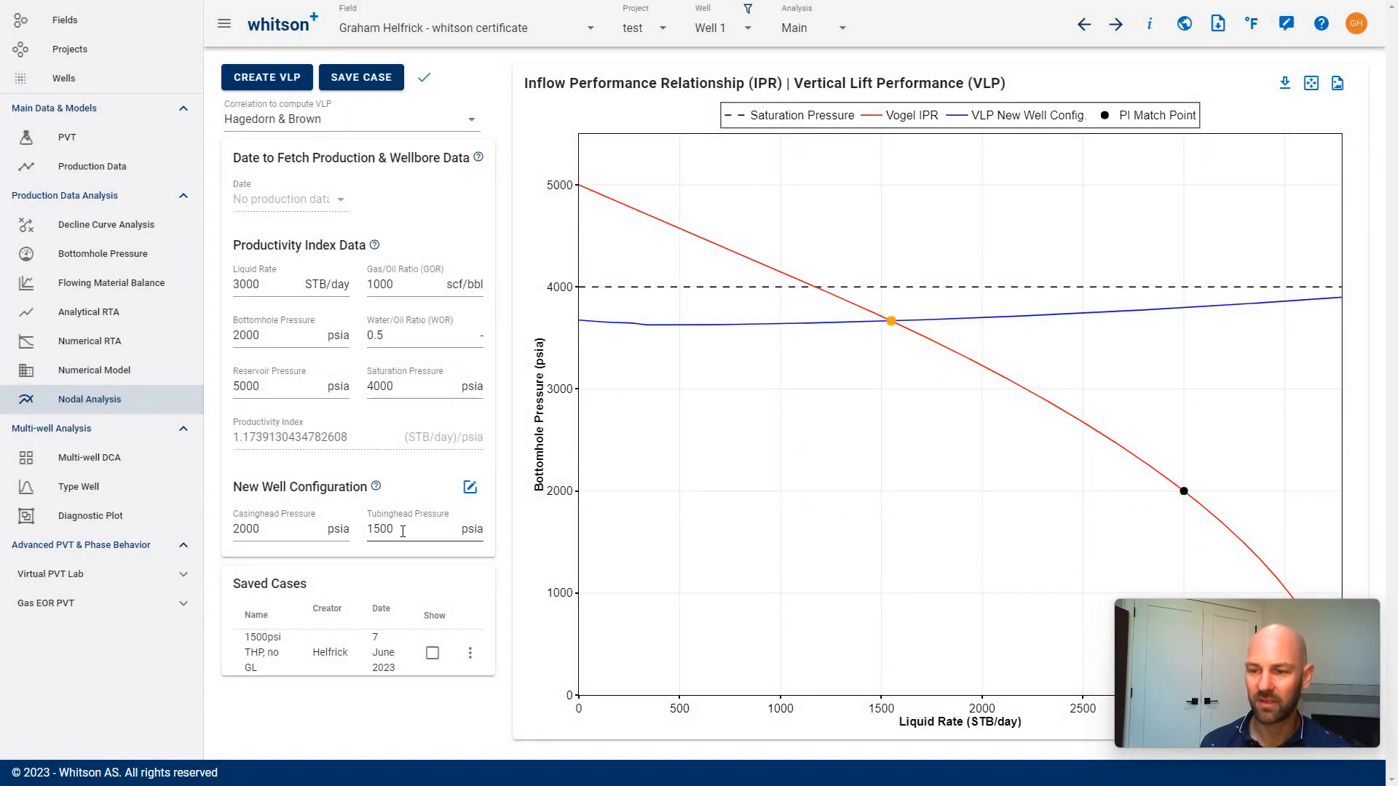
# Step: Recalculate the VLP with a tubinghead pressure of 500 psia and show the saved 1500psi case on the plot for comparison
pyautogui.doubleClick(402, 530)
pyautogui.write('500')
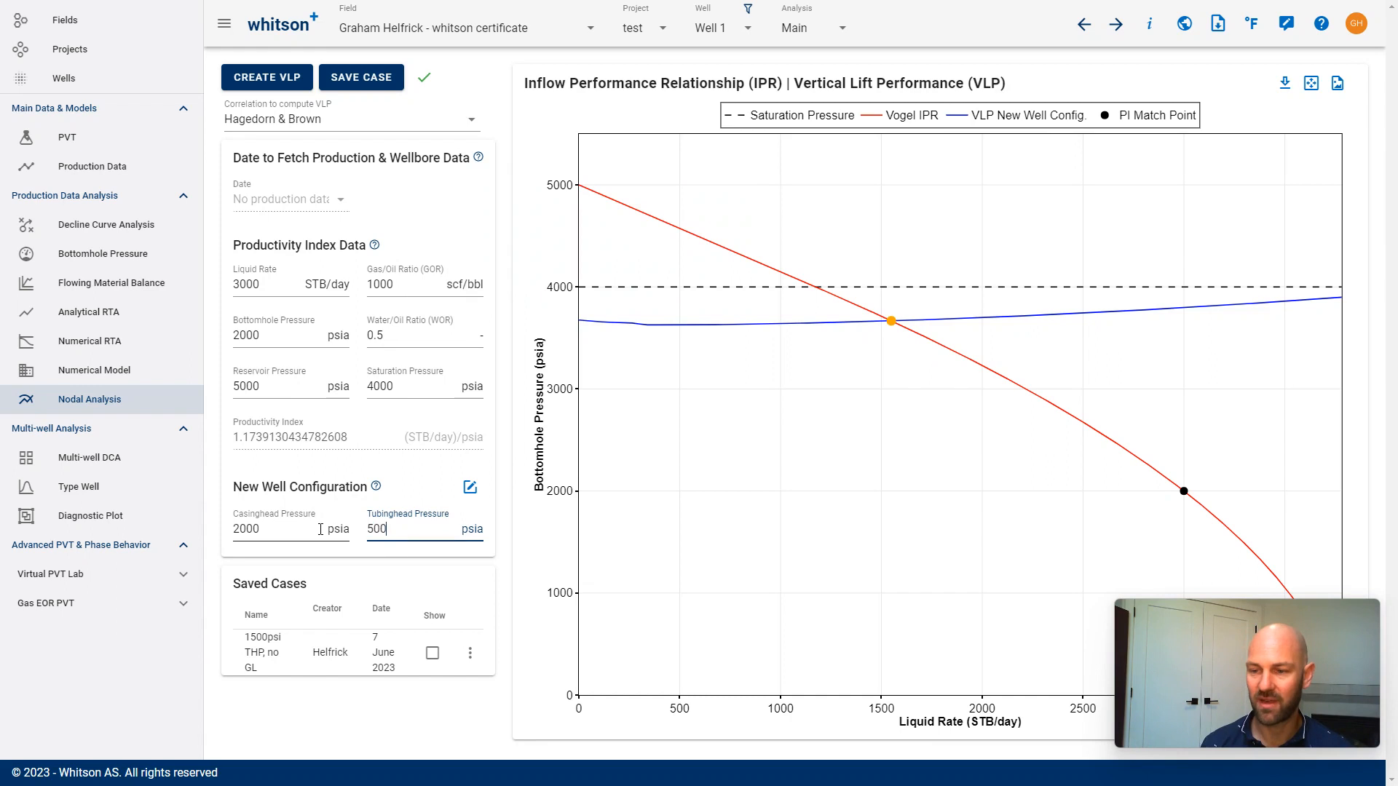
pyautogui.press('Return')
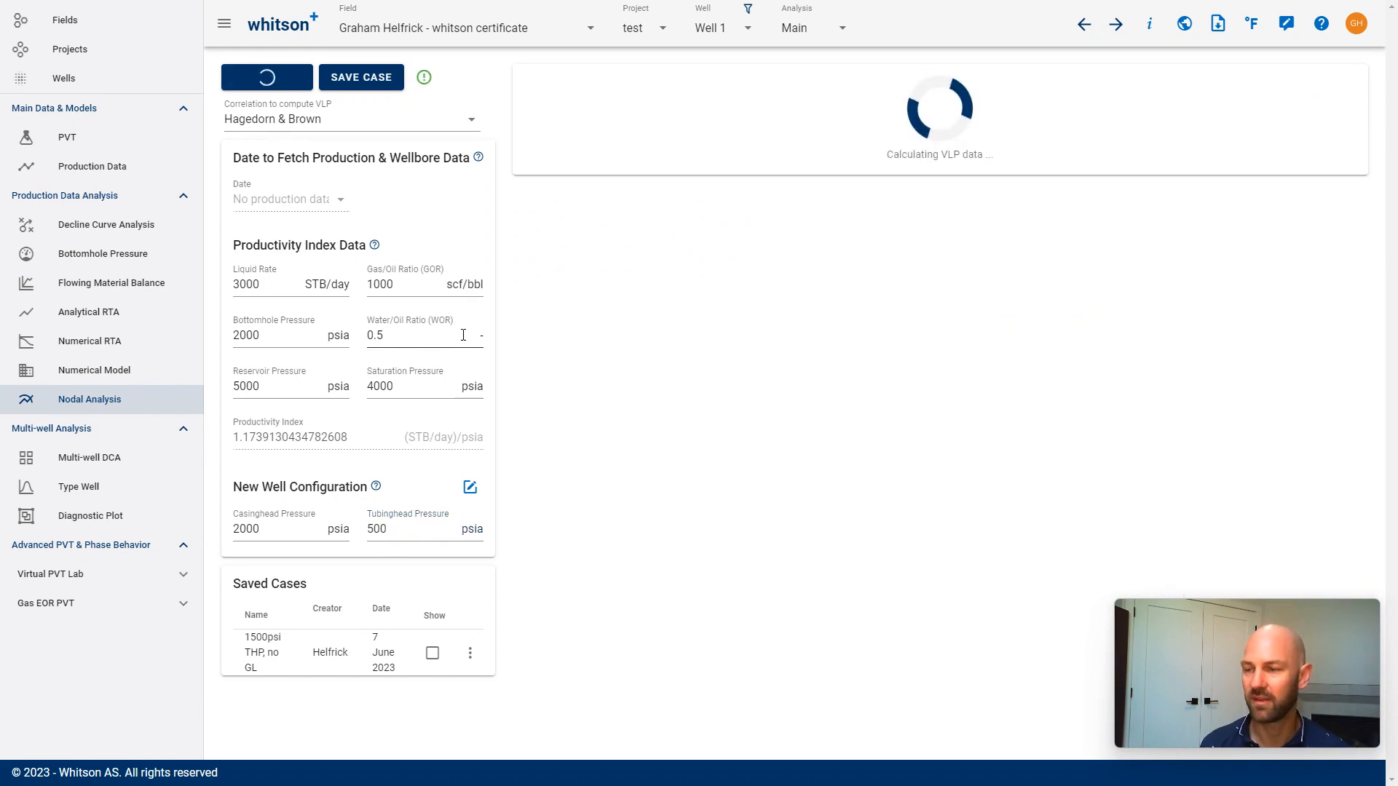
pyautogui.click(433, 653)
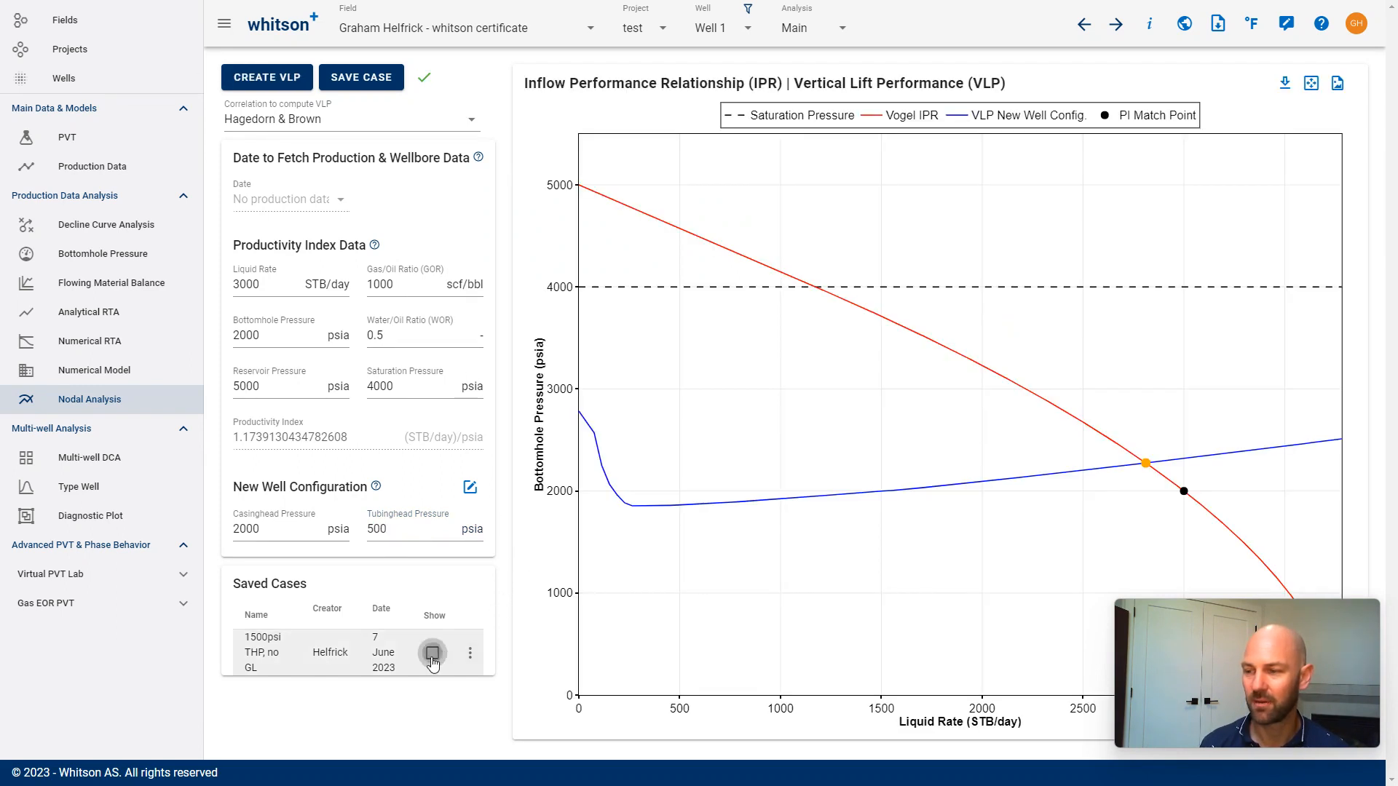
pyautogui.moveTo(888, 327)
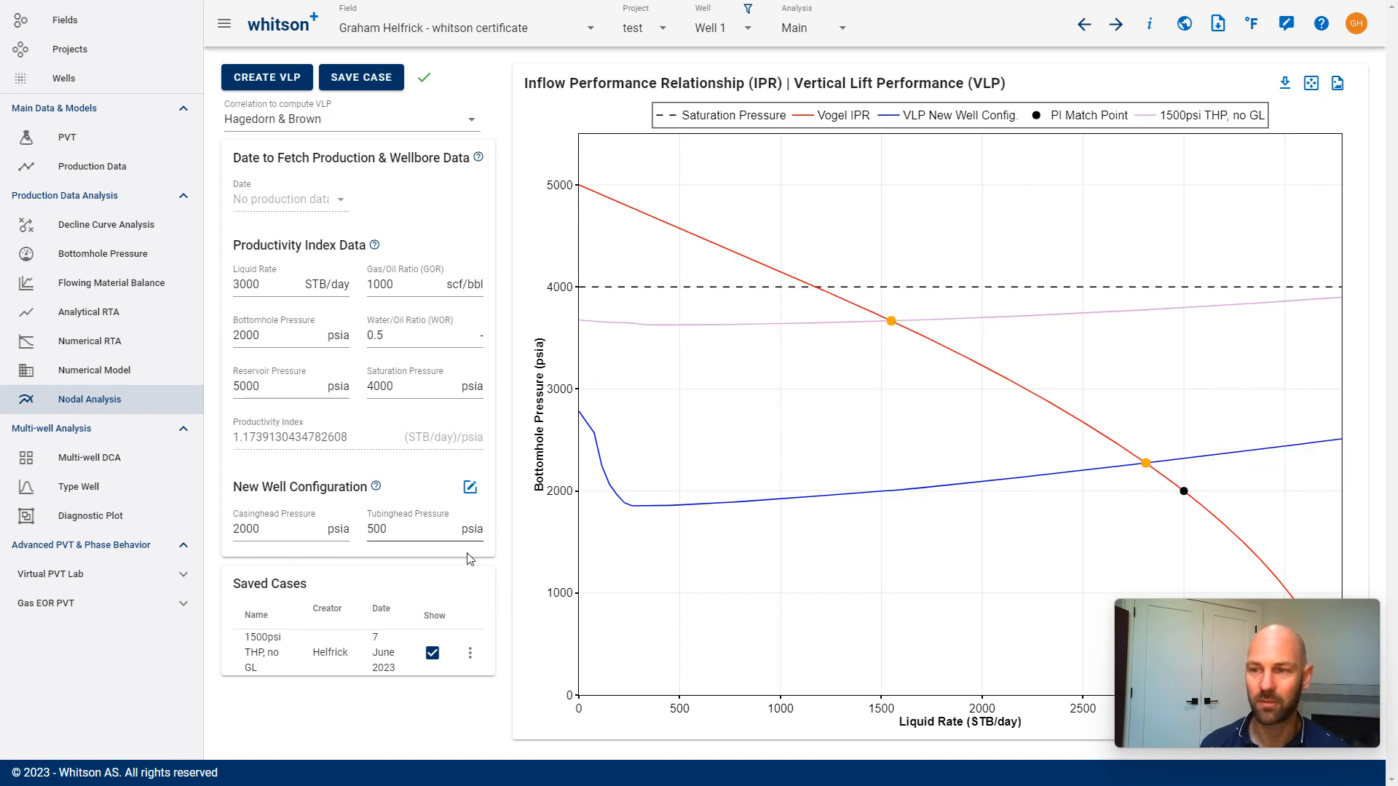
# Step: Save the current VLP case as "500psi THP, no GL"
pyautogui.click(369, 77)
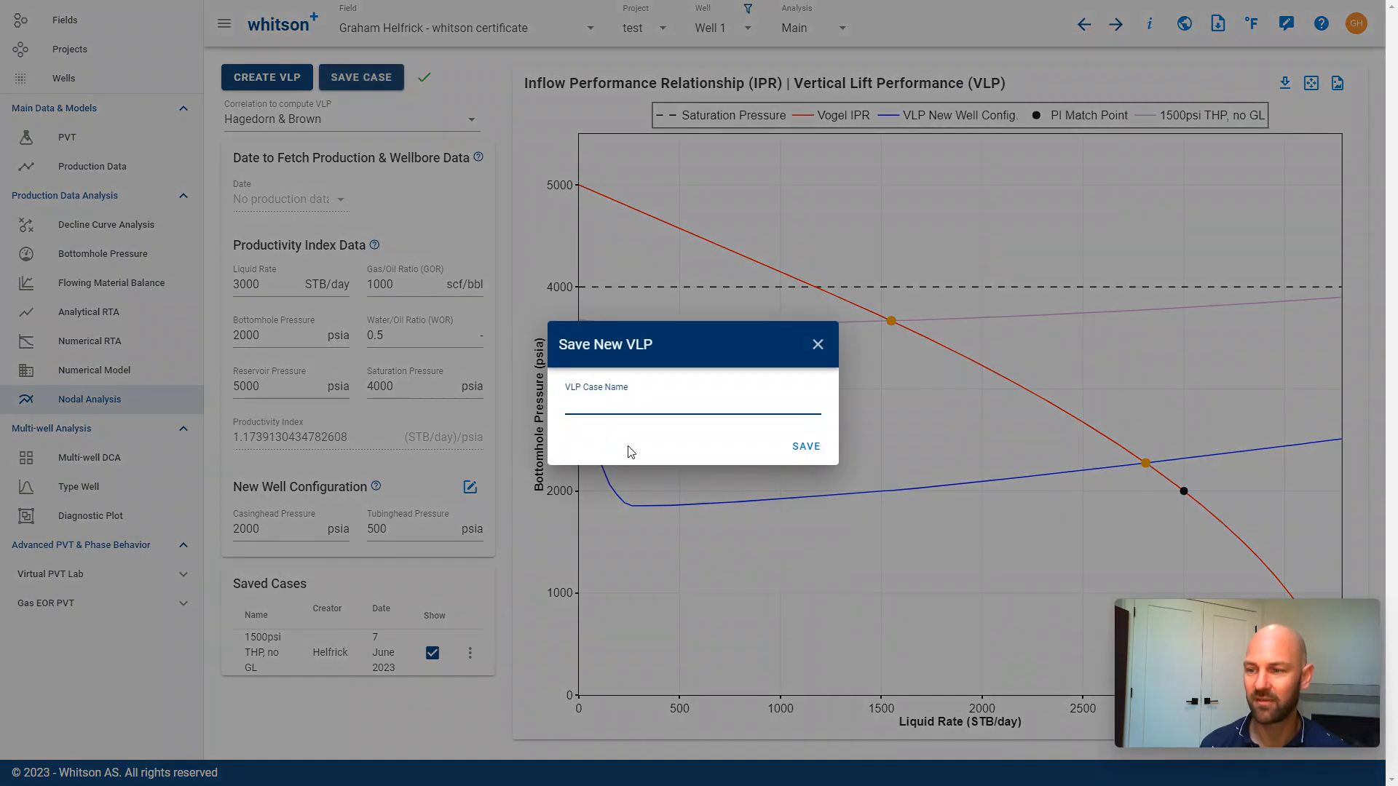
pyautogui.click(574, 406)
pyautogui.press('BackSpace')
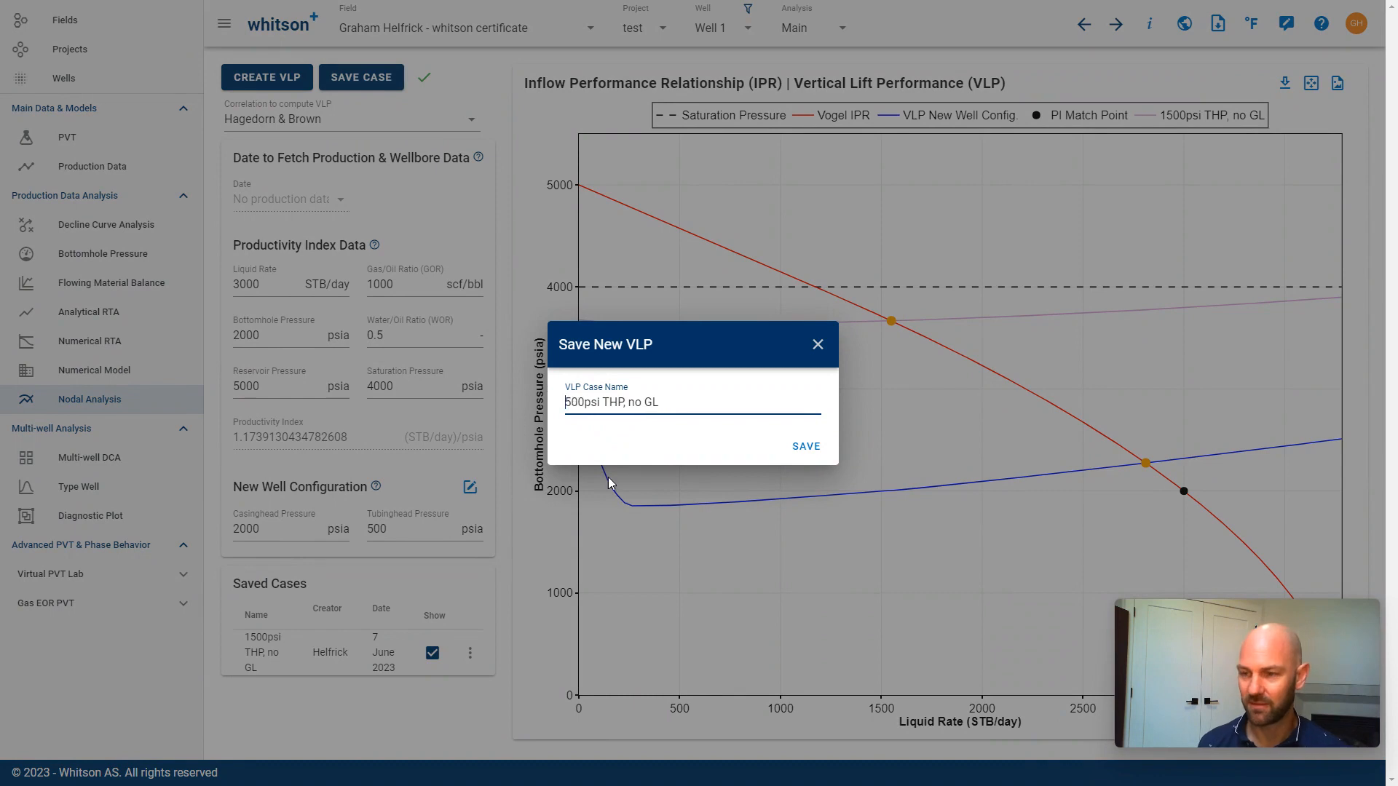
pyautogui.click(818, 460)
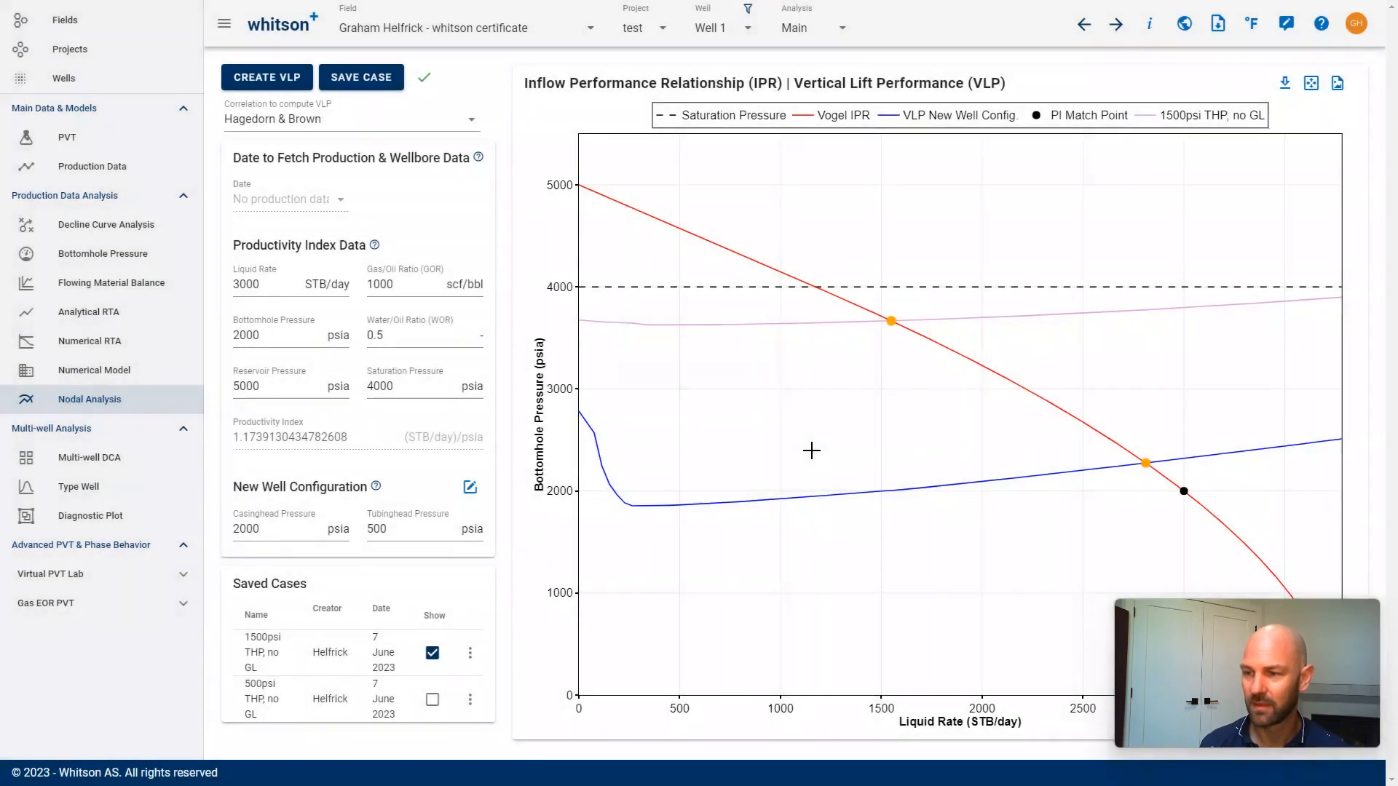
# Step: Set the tubinghead pressure to 1500 psia and save the new well configuration with Gas Lift in Poor-Boy configuration
pyautogui.moveTo(410, 530); pyautogui.dragTo(327, 538)
pyautogui.write('1500')
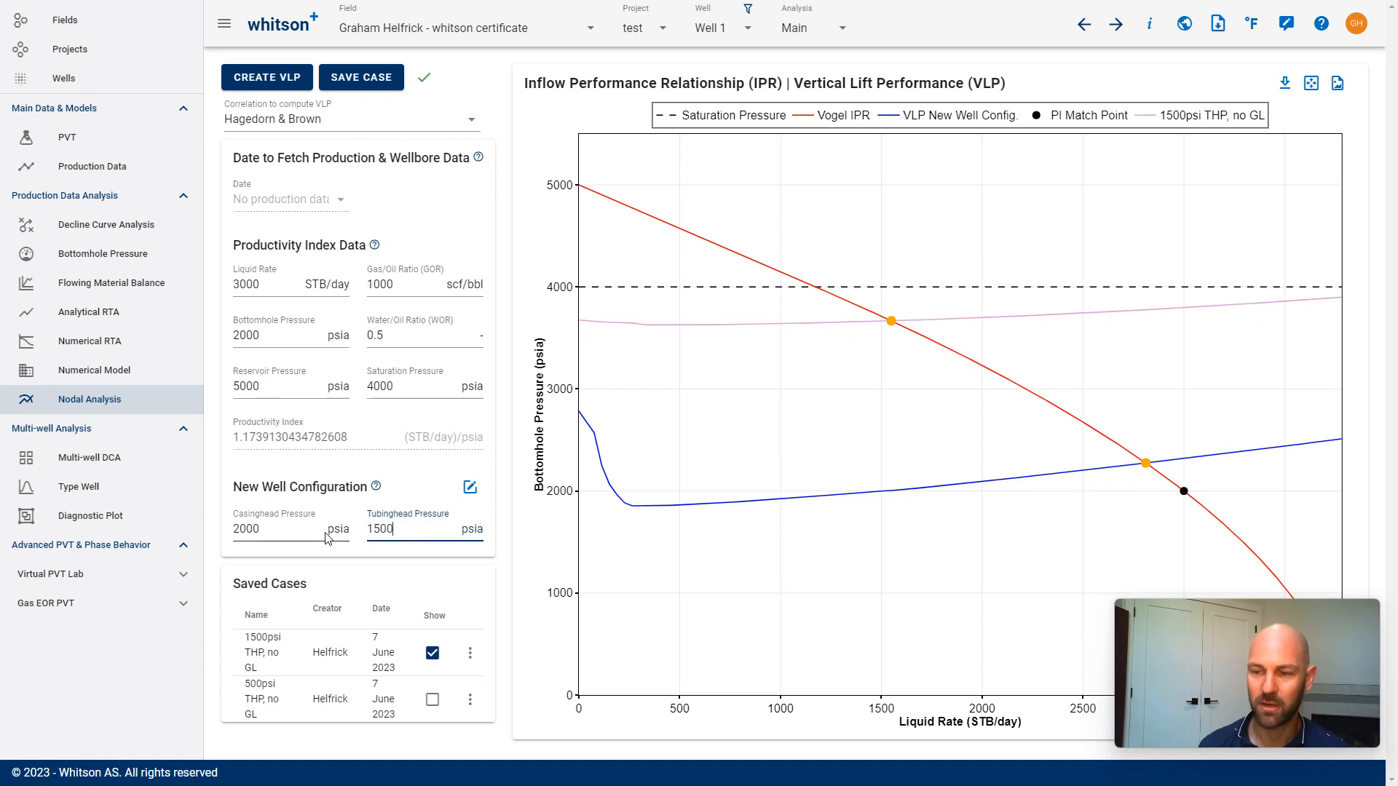
pyautogui.click(470, 490)
pyautogui.click(897, 566)
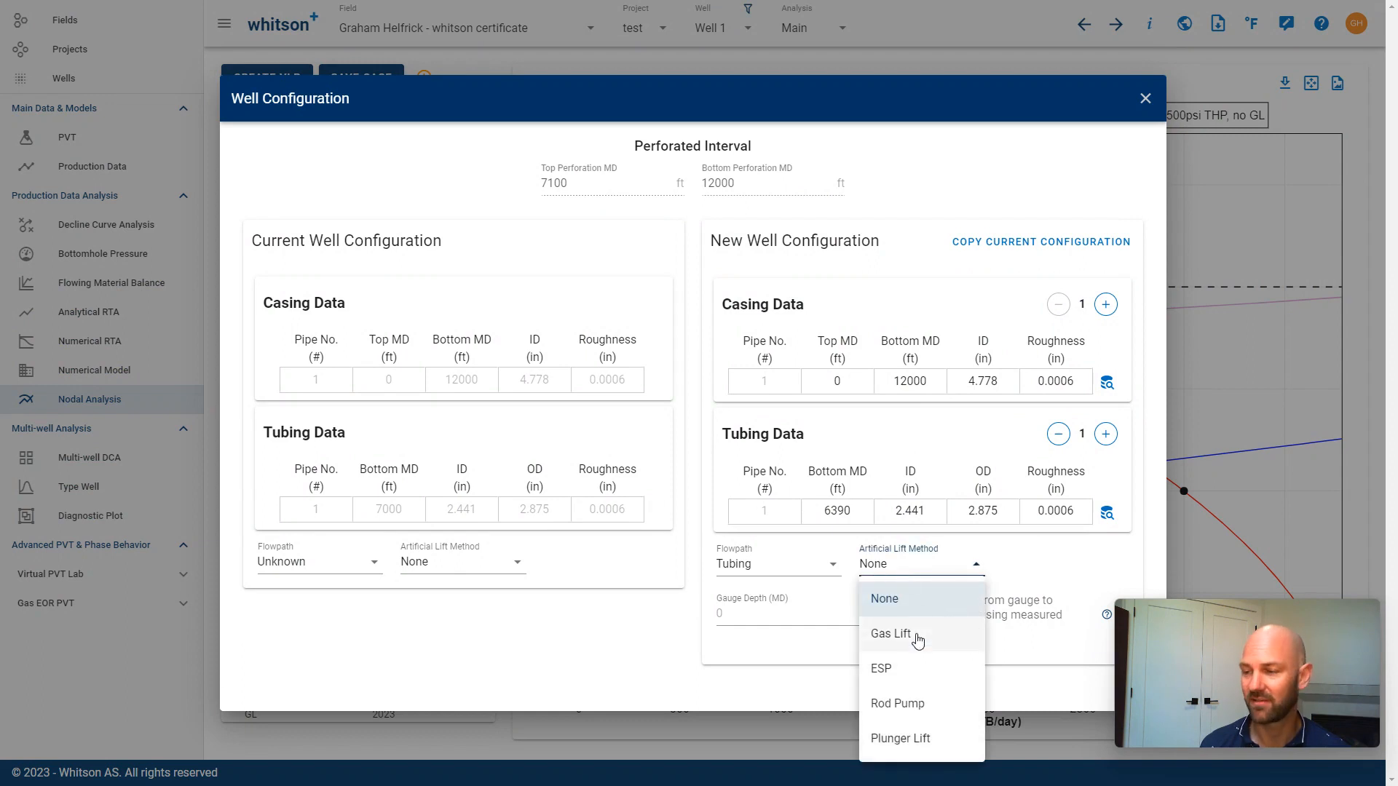
pyautogui.click(892, 634)
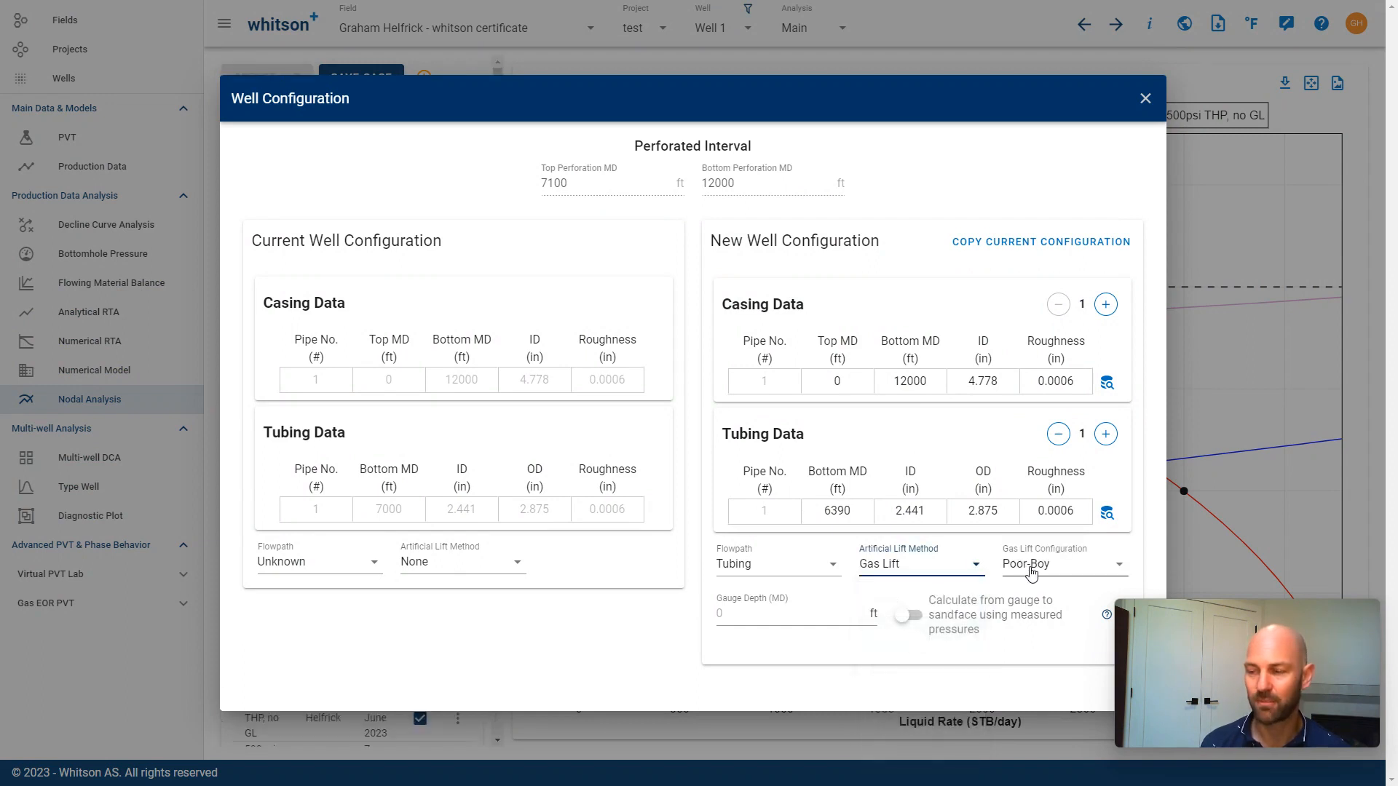
pyautogui.moveTo(1011, 94); pyautogui.dragTo(965, 69)
pyautogui.click(1070, 682)
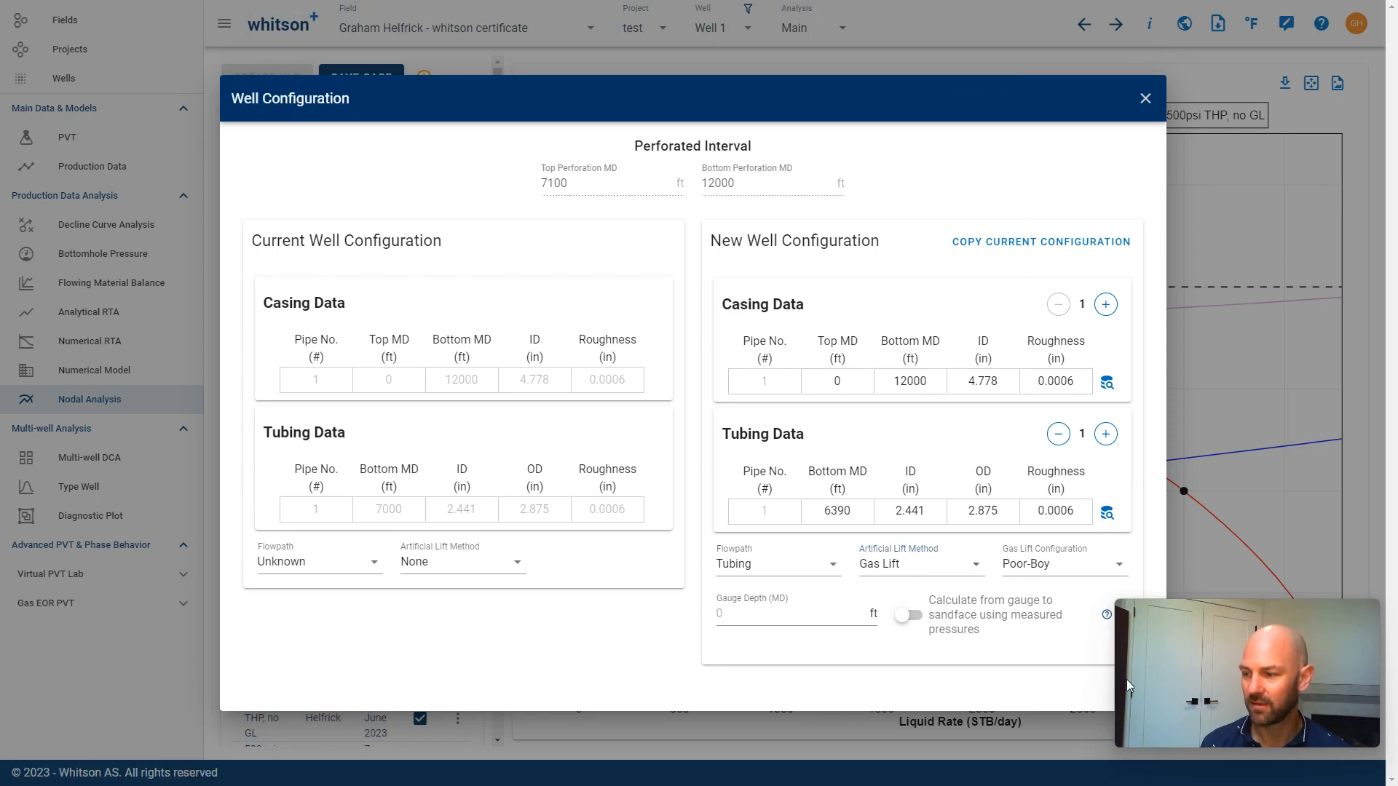
pyautogui.click(1133, 692)
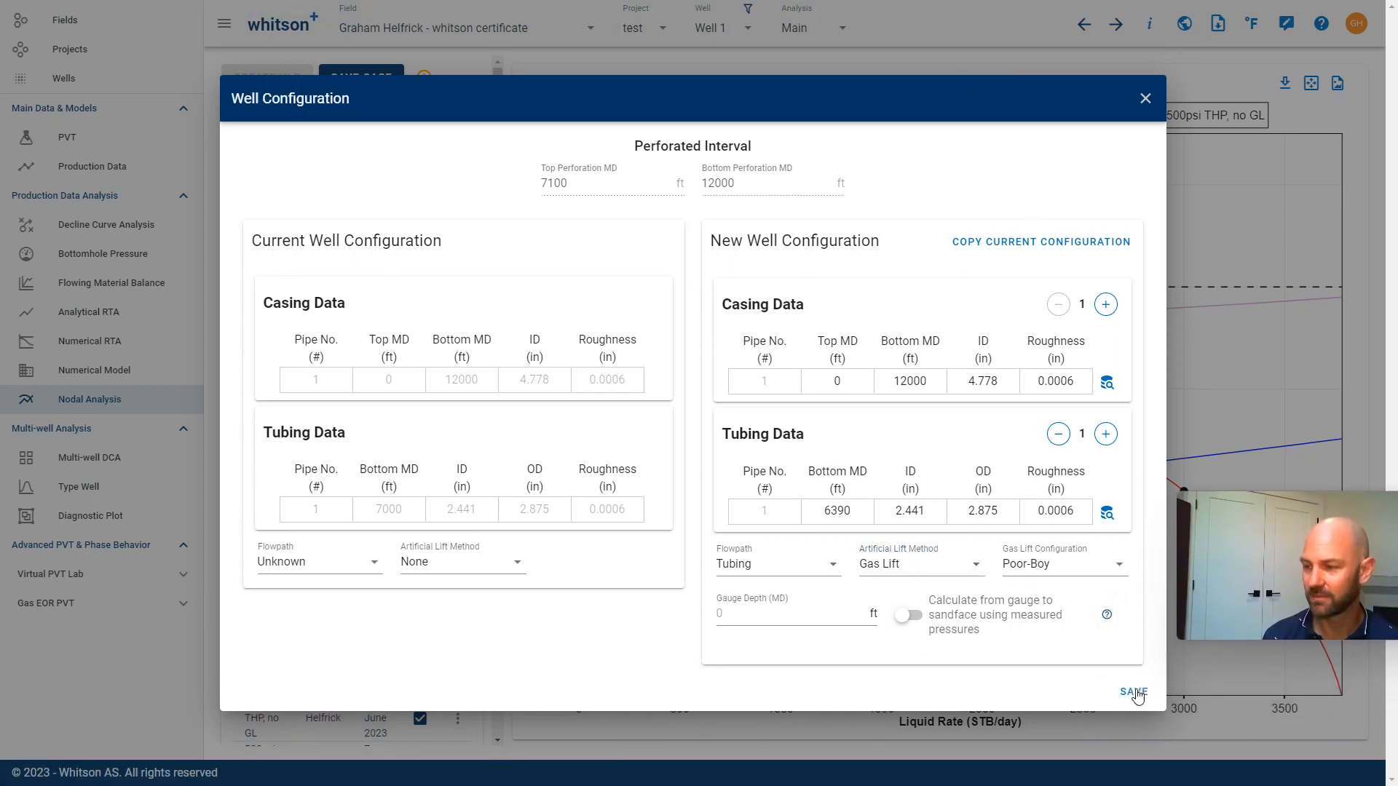
# Step: Create the VLP with a gas-lift rate of 300 Mscf/day and inspect where the curves intersect the Vogel IPR
pyautogui.click(262, 546)
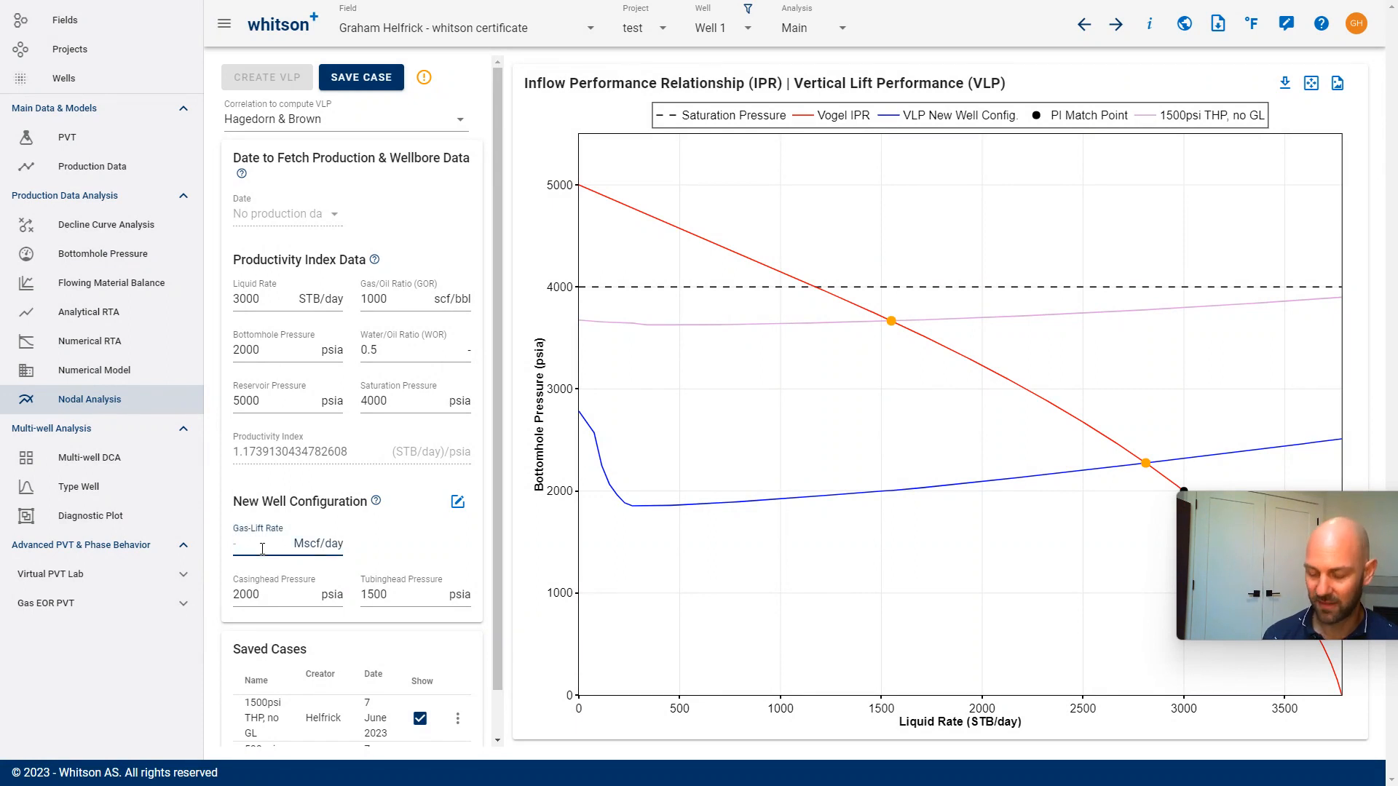
pyautogui.write('300')
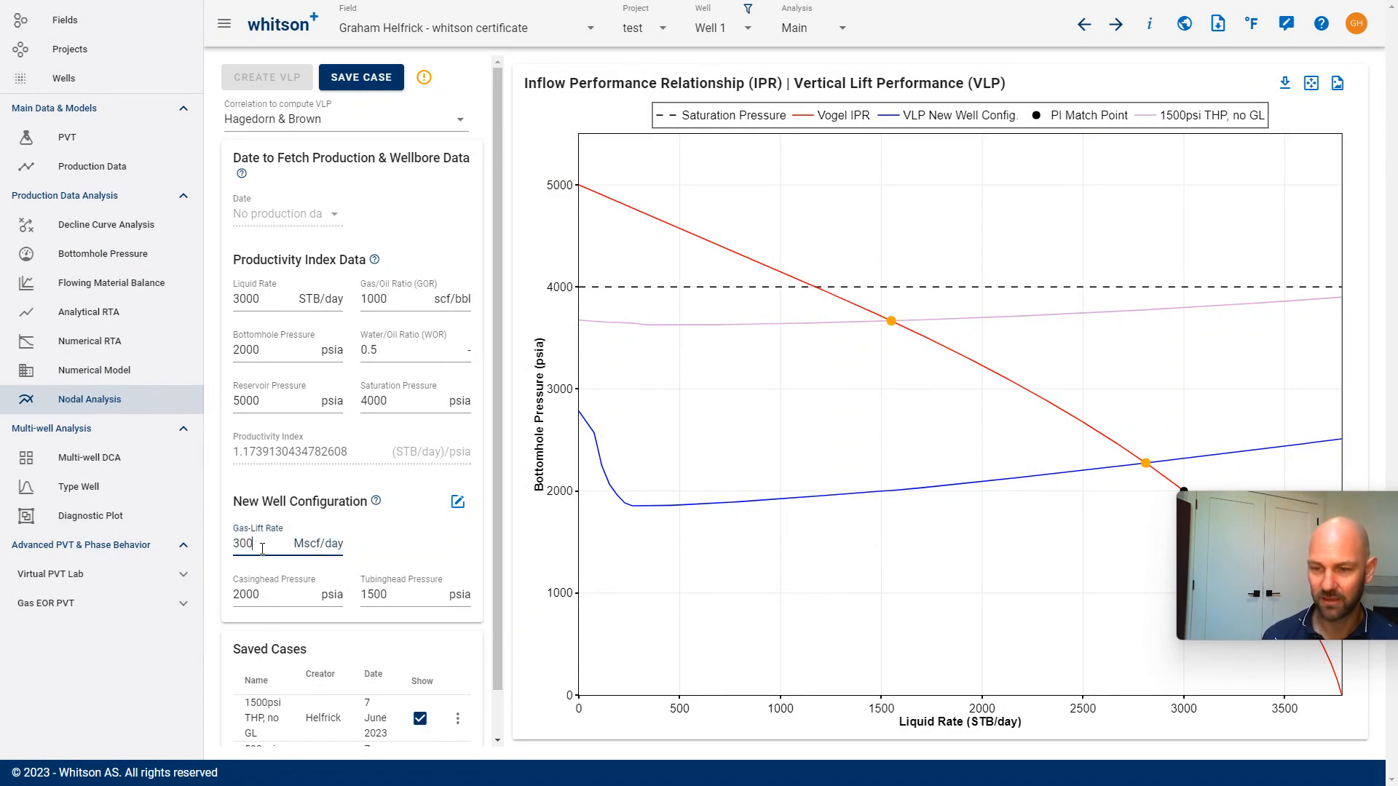
pyautogui.click(263, 85)
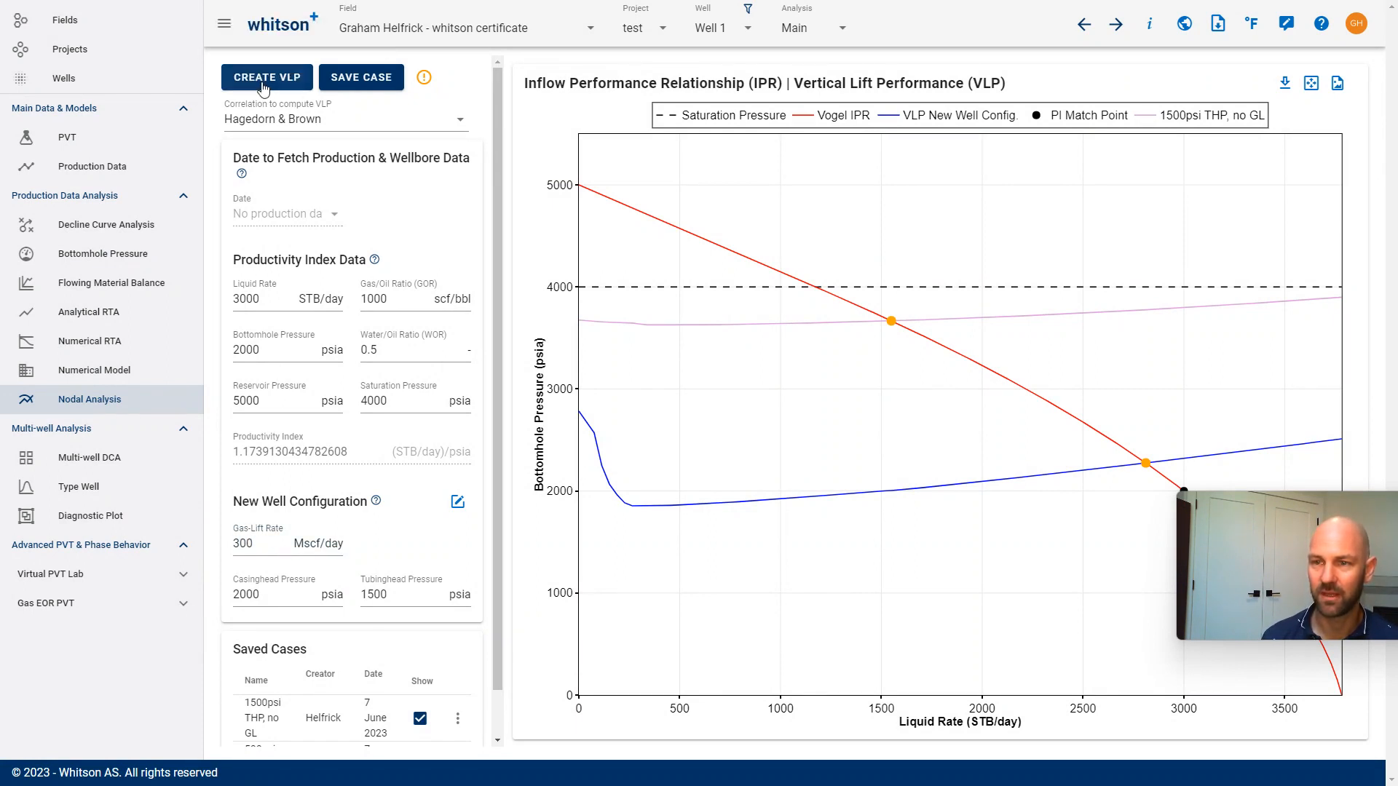
pyautogui.click(264, 86)
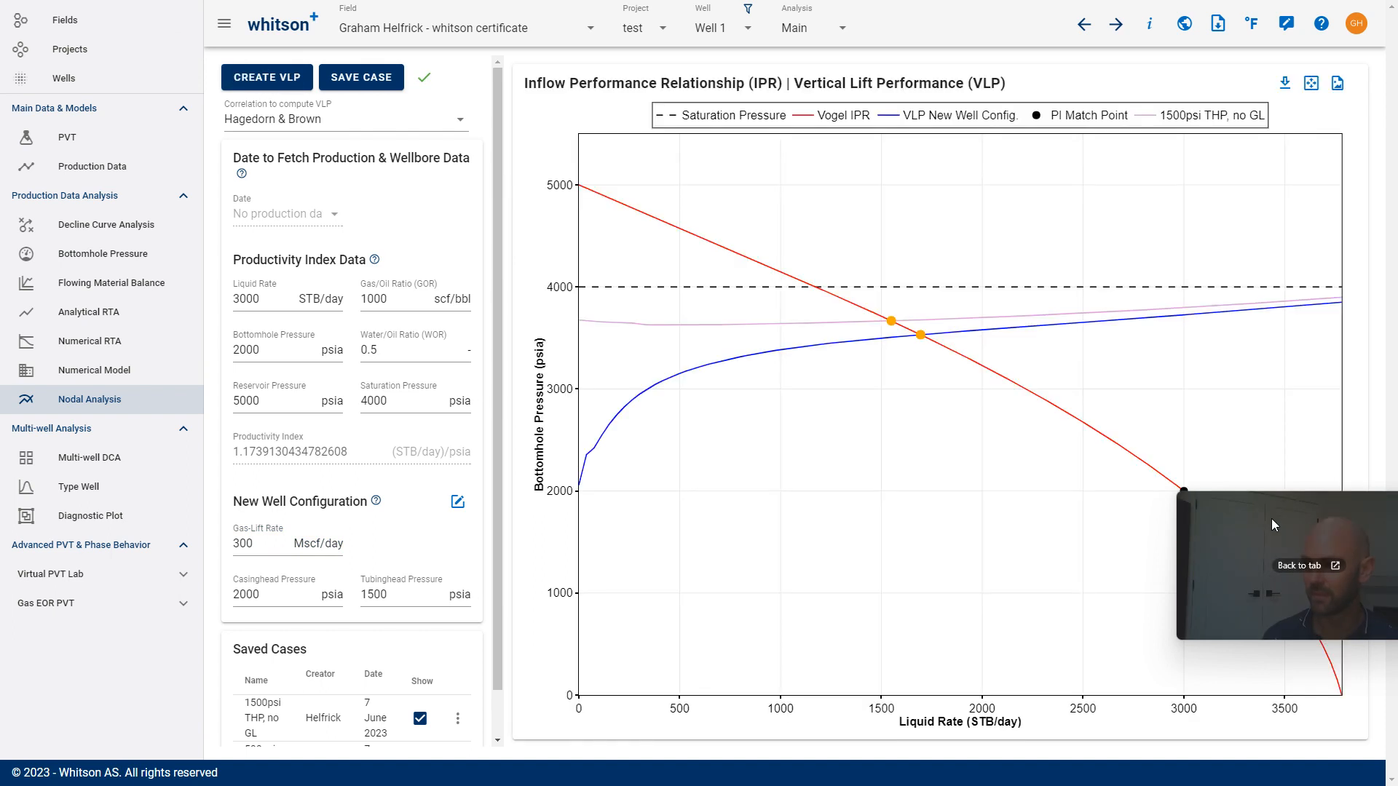
pyautogui.moveTo(1274, 525); pyautogui.dragTo(1177, 109)
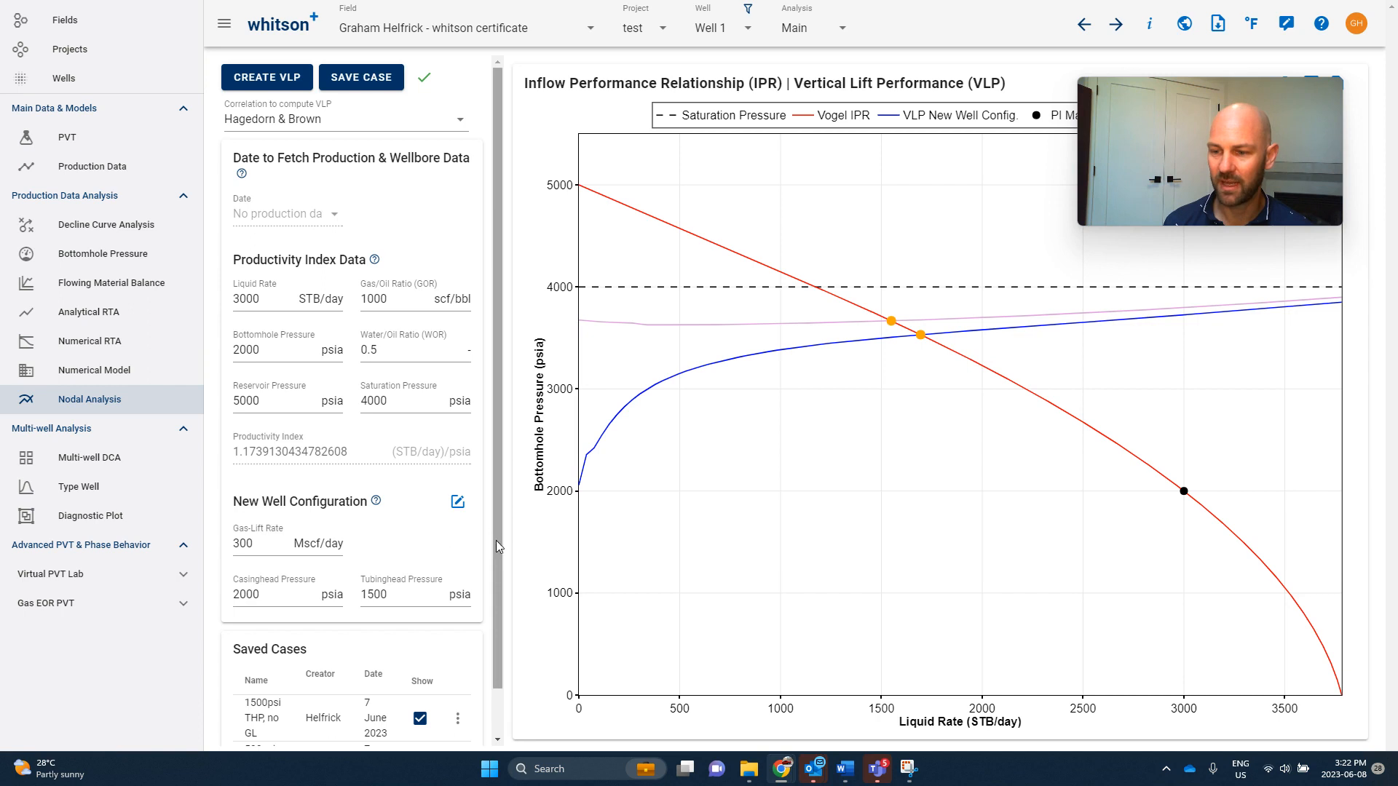
pyautogui.scroll(-1, 494, 536)
pyautogui.moveTo(889, 321)
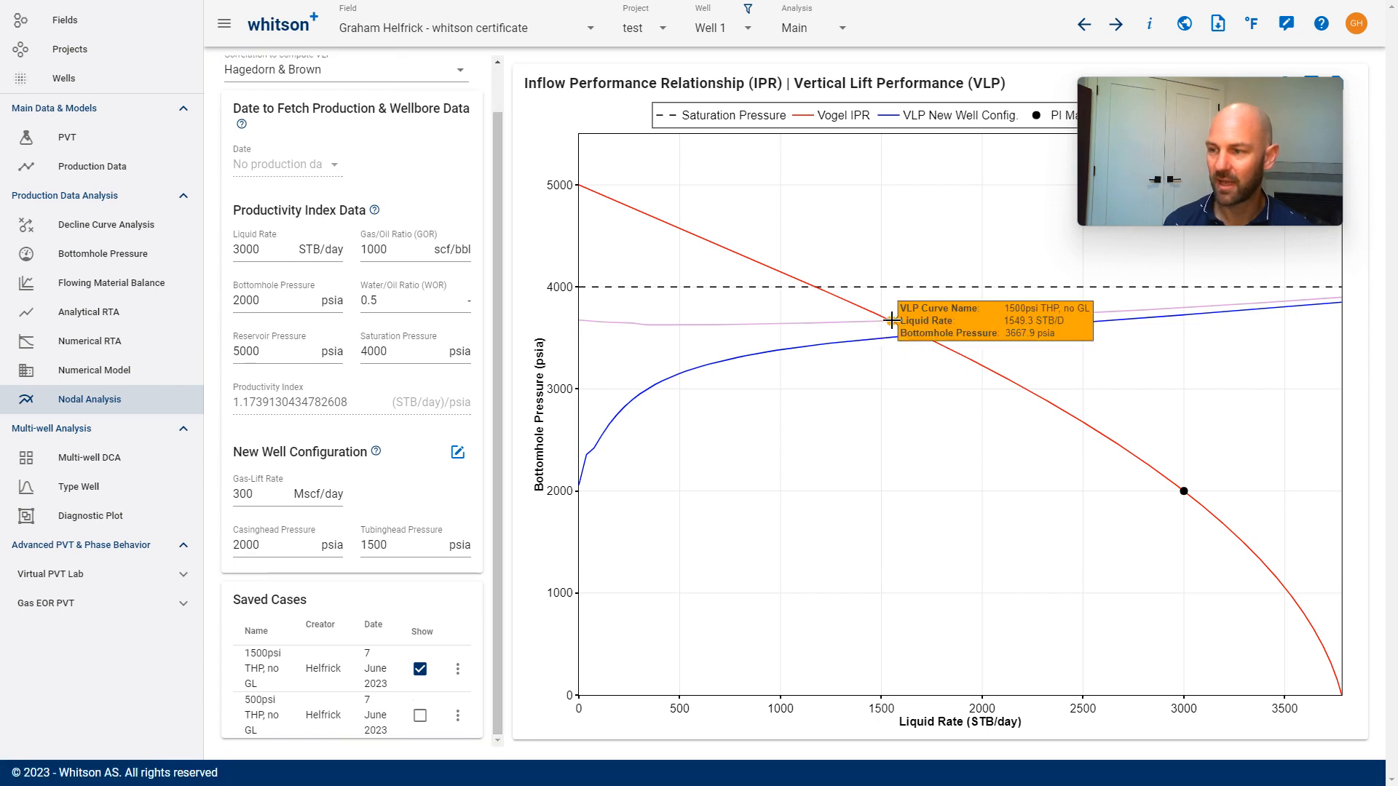
pyautogui.moveTo(927, 345)
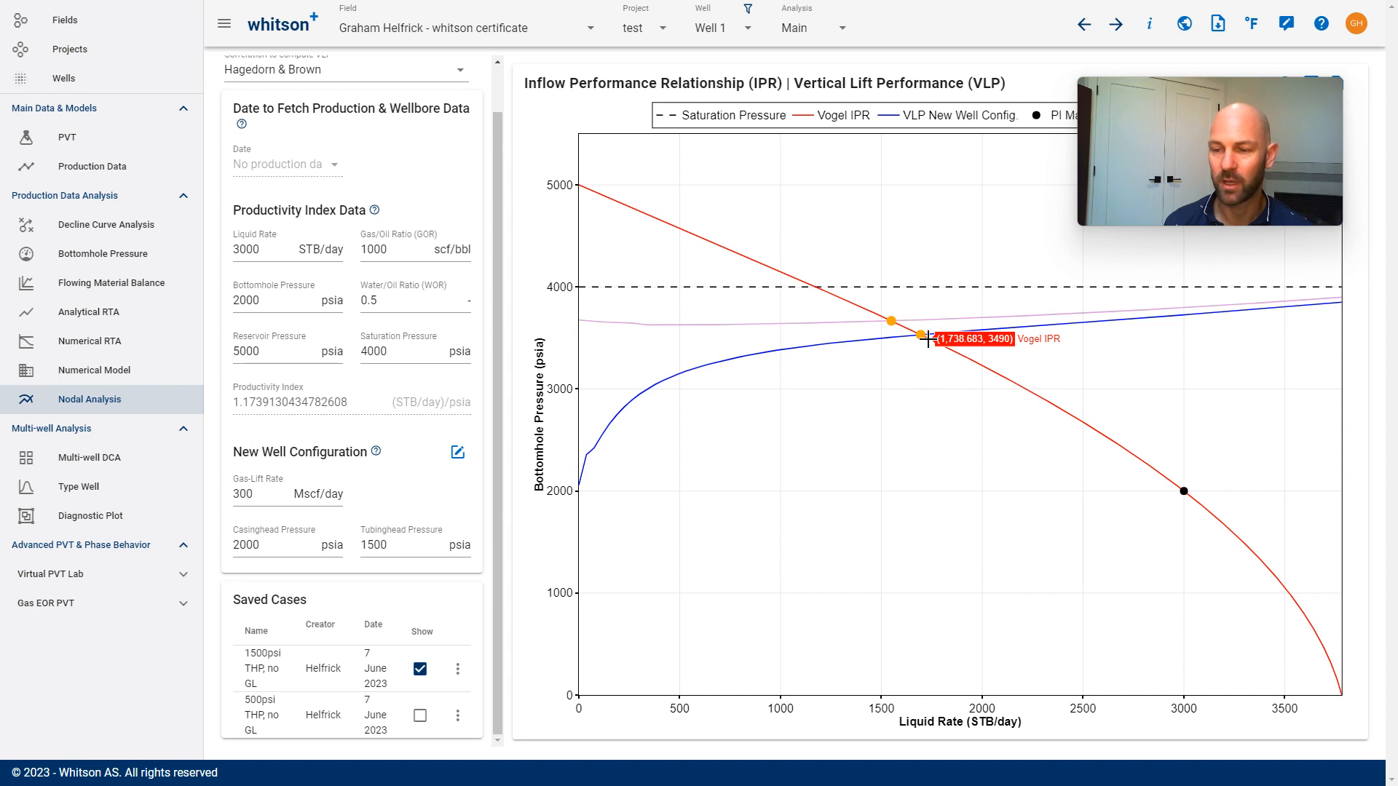
# Step: Save the current VLP case as "1500psi THP, 300Mscfd GL"
pyautogui.scroll(1, 437, 131)
pyautogui.click(368, 79)
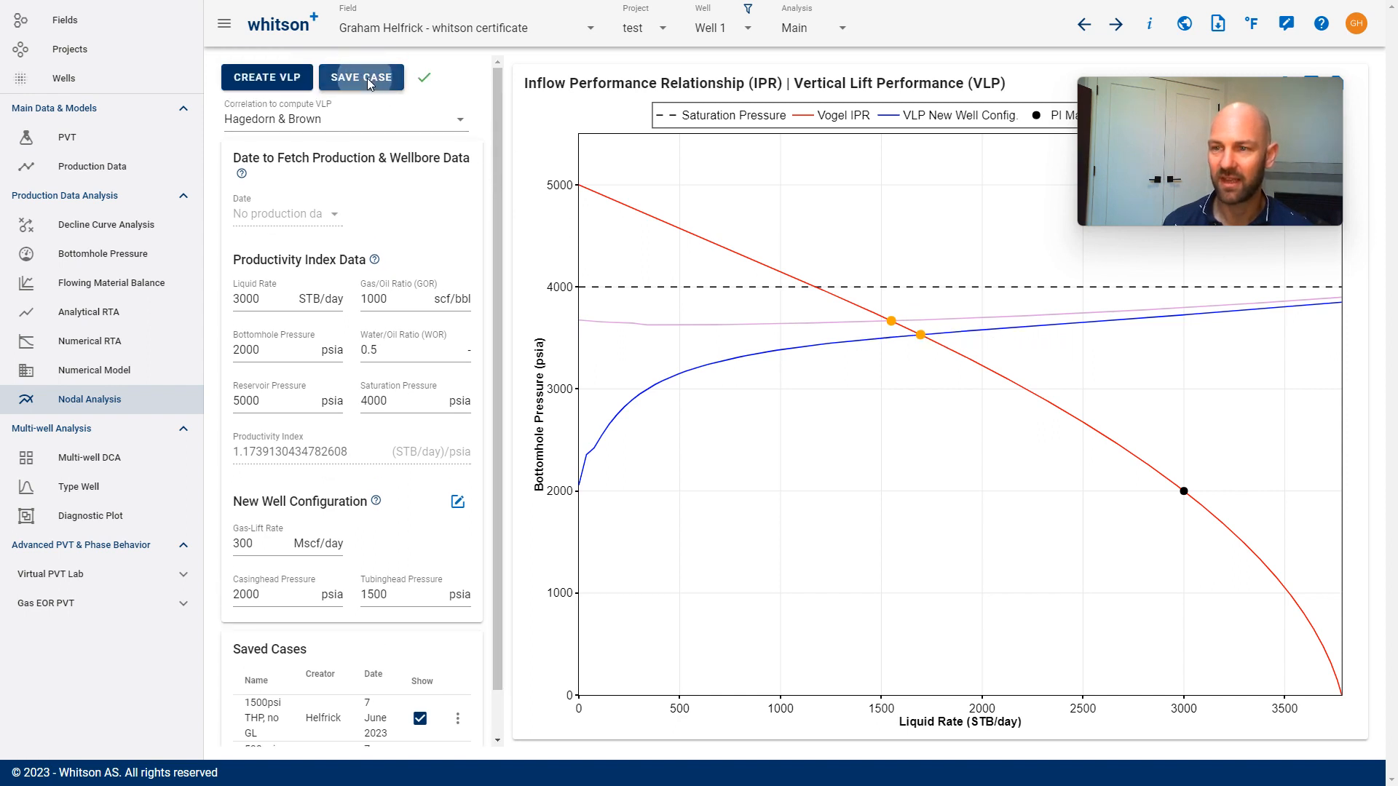
pyautogui.moveTo(665, 402); pyautogui.dragTo(635, 400)
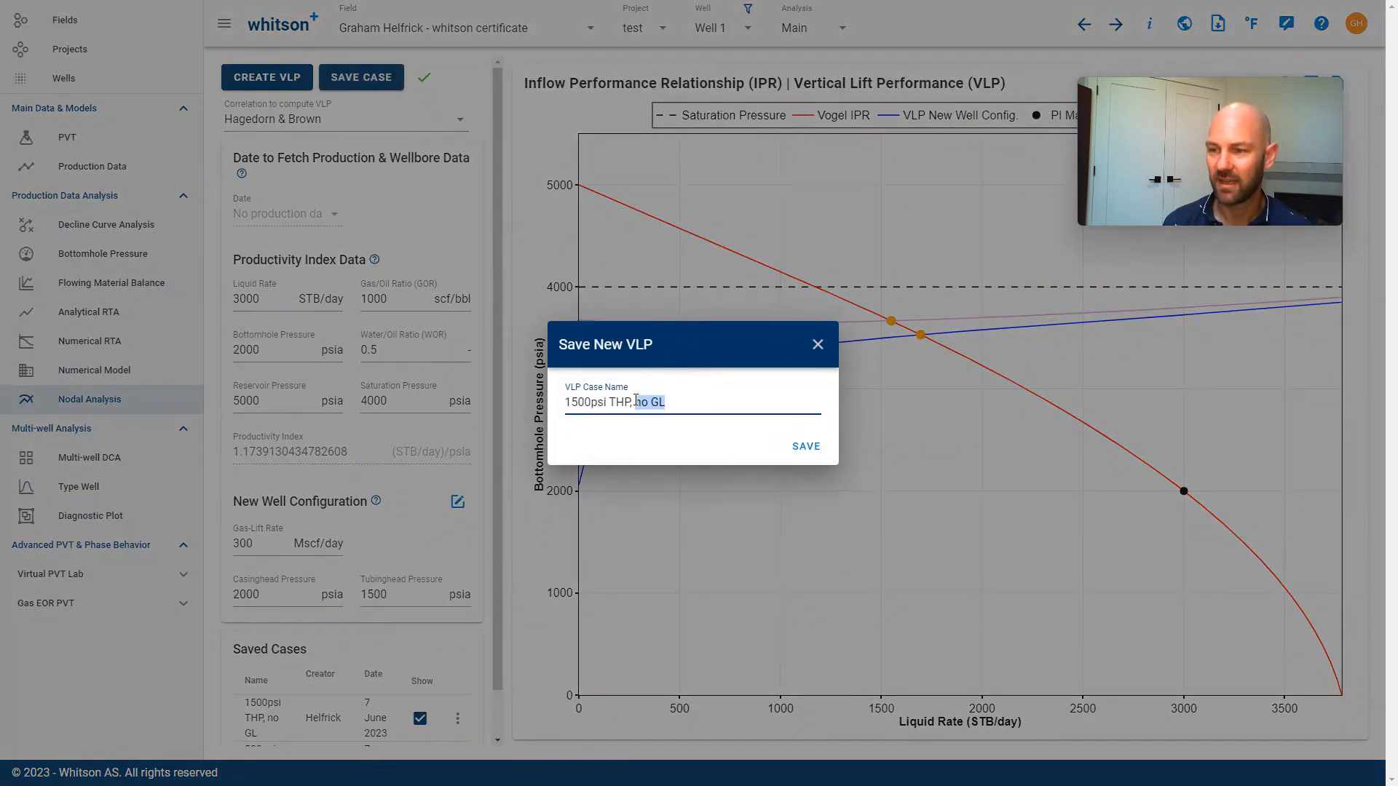
pyautogui.write('300')
pyautogui.write('Mscfd')
pyautogui.write('L')
pyautogui.hotkey('ctrl', 'a')
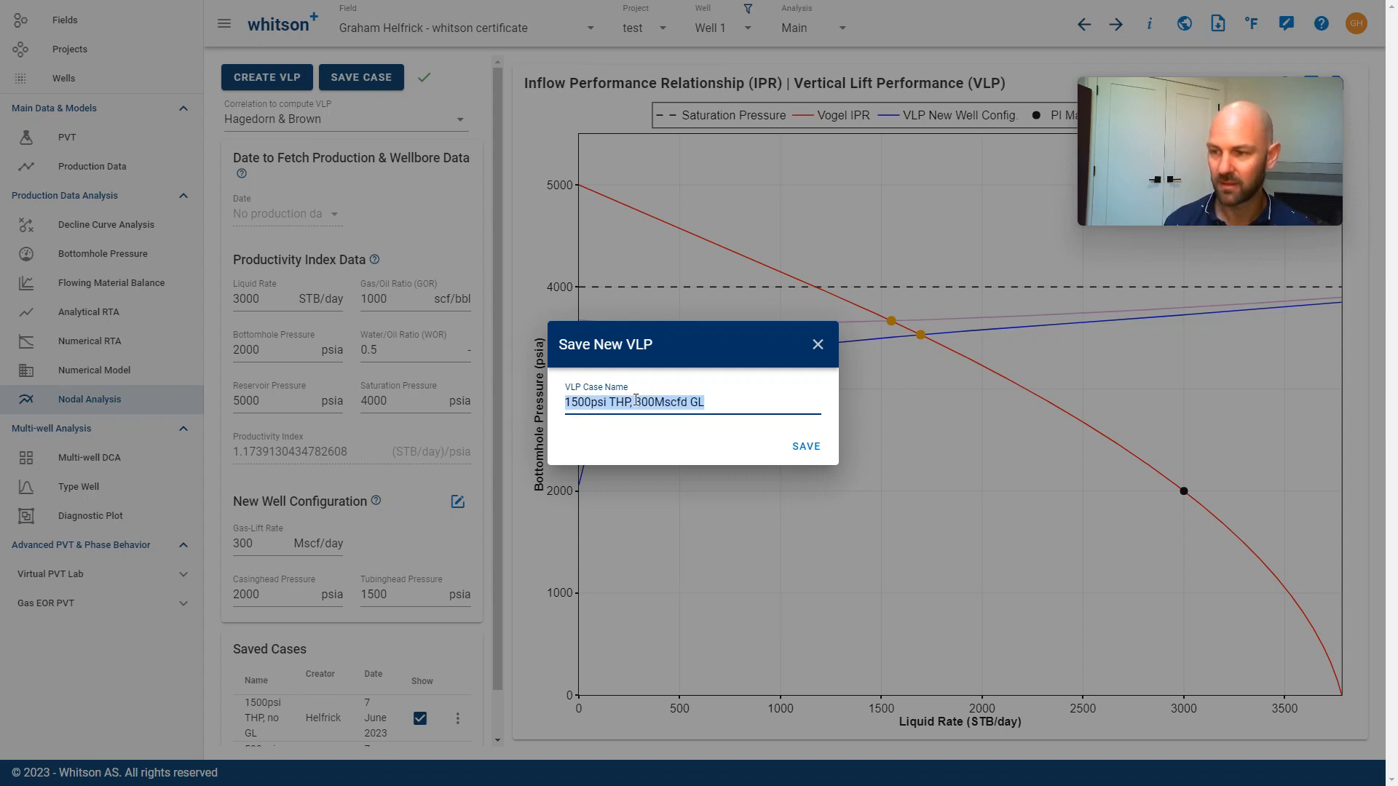
pyautogui.click(808, 447)
# Step: Recalculate the VLP with a gas-lift rate of 700 Mscf/day and show the saved 300Mscfd GL case for comparison
pyautogui.doubleClick(246, 545)
pyautogui.write('700')
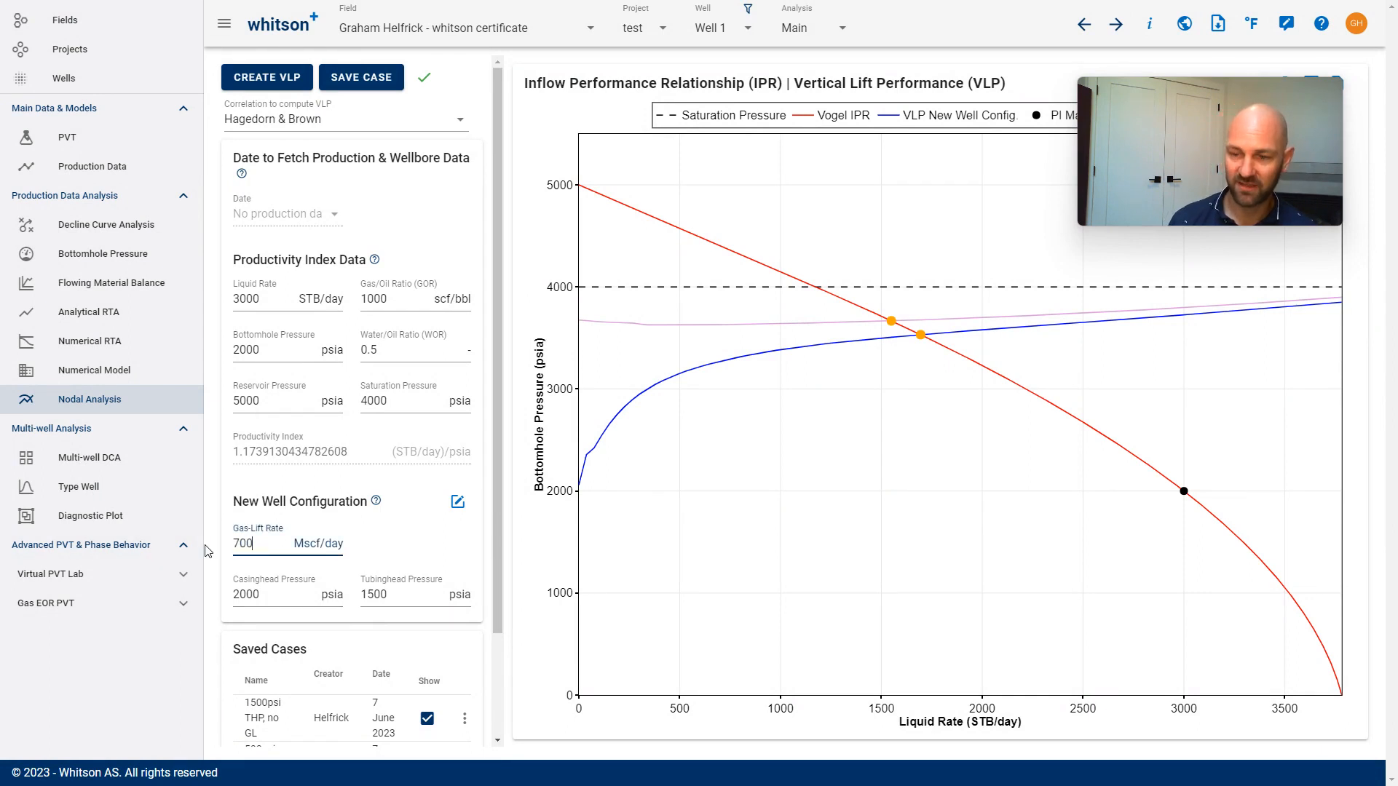
pyautogui.click(288, 79)
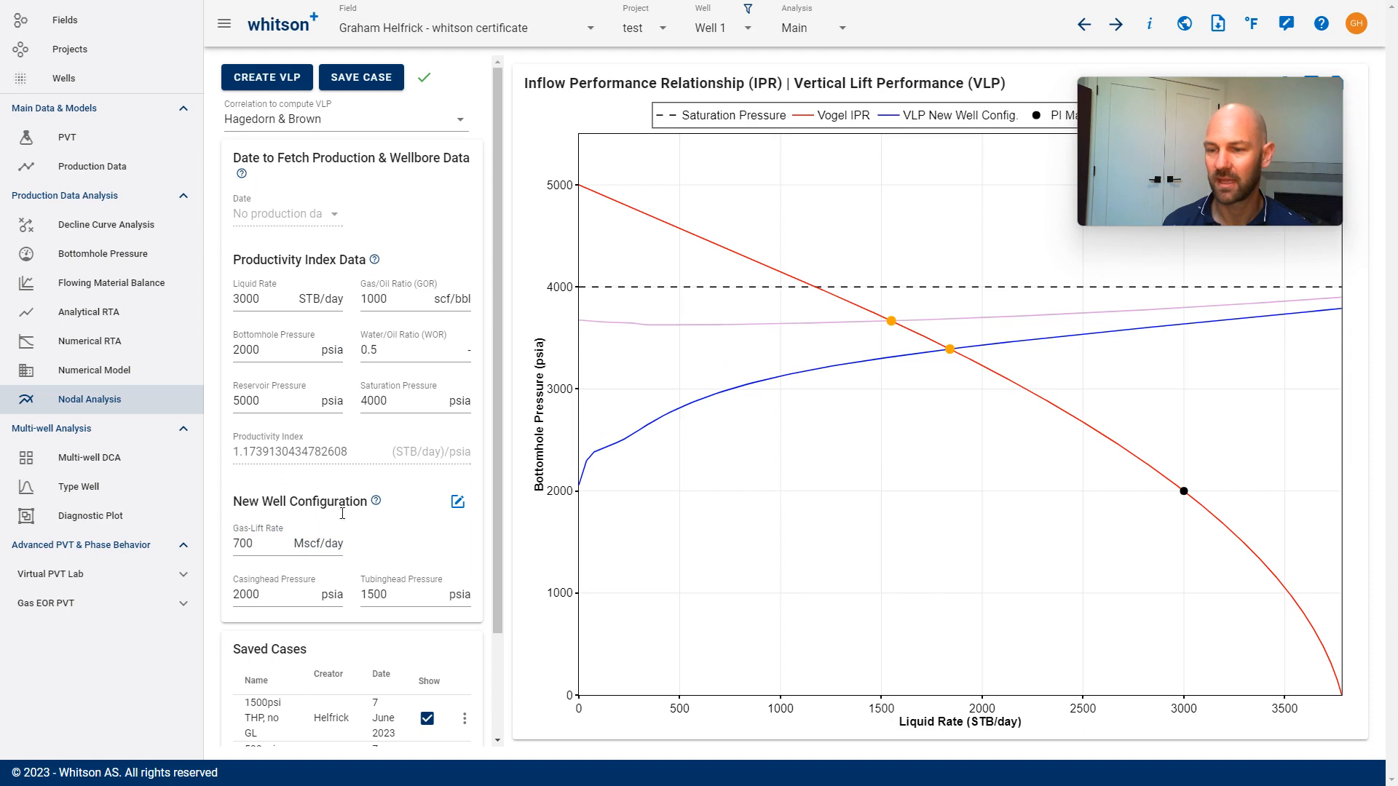
pyautogui.scroll(-3, 429, 721)
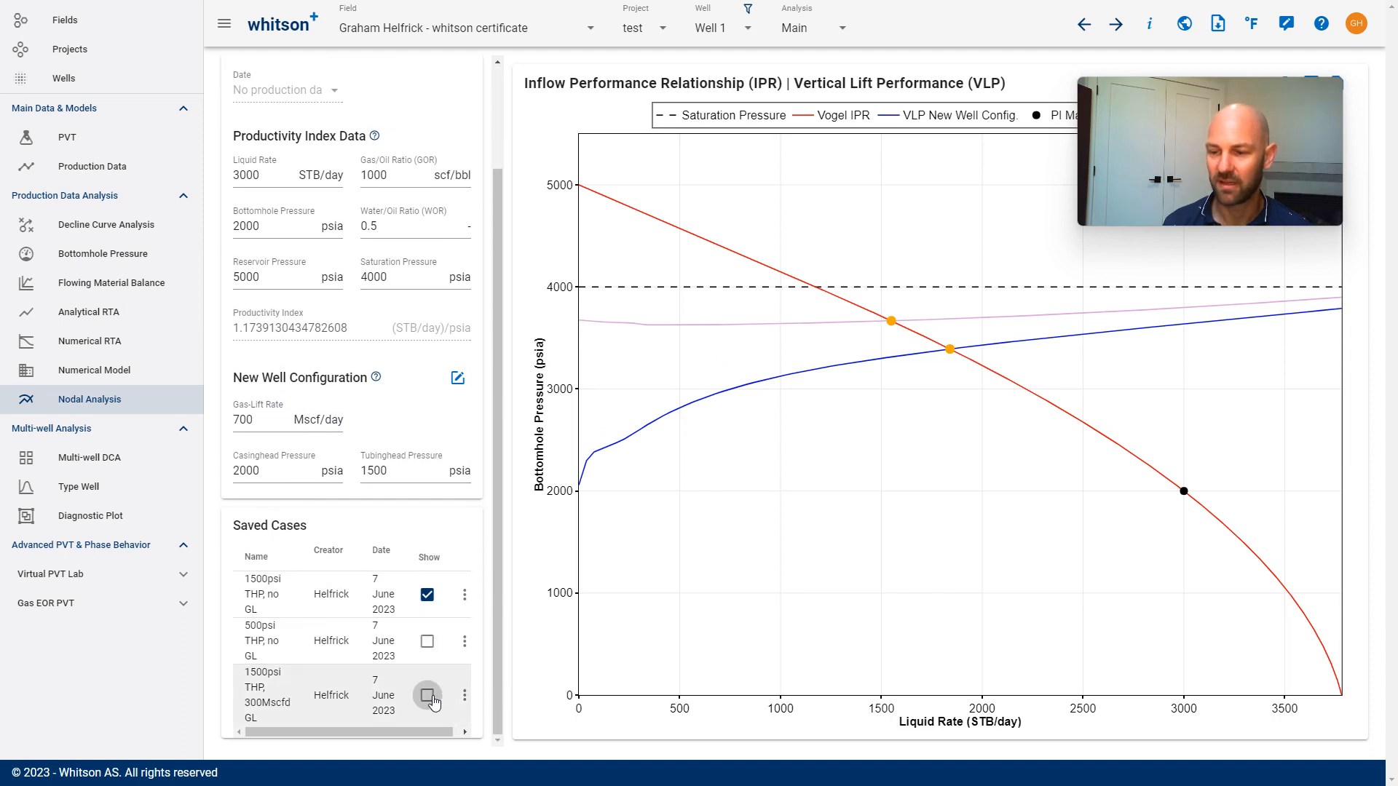
pyautogui.click(428, 695)
pyautogui.moveTo(889, 331)
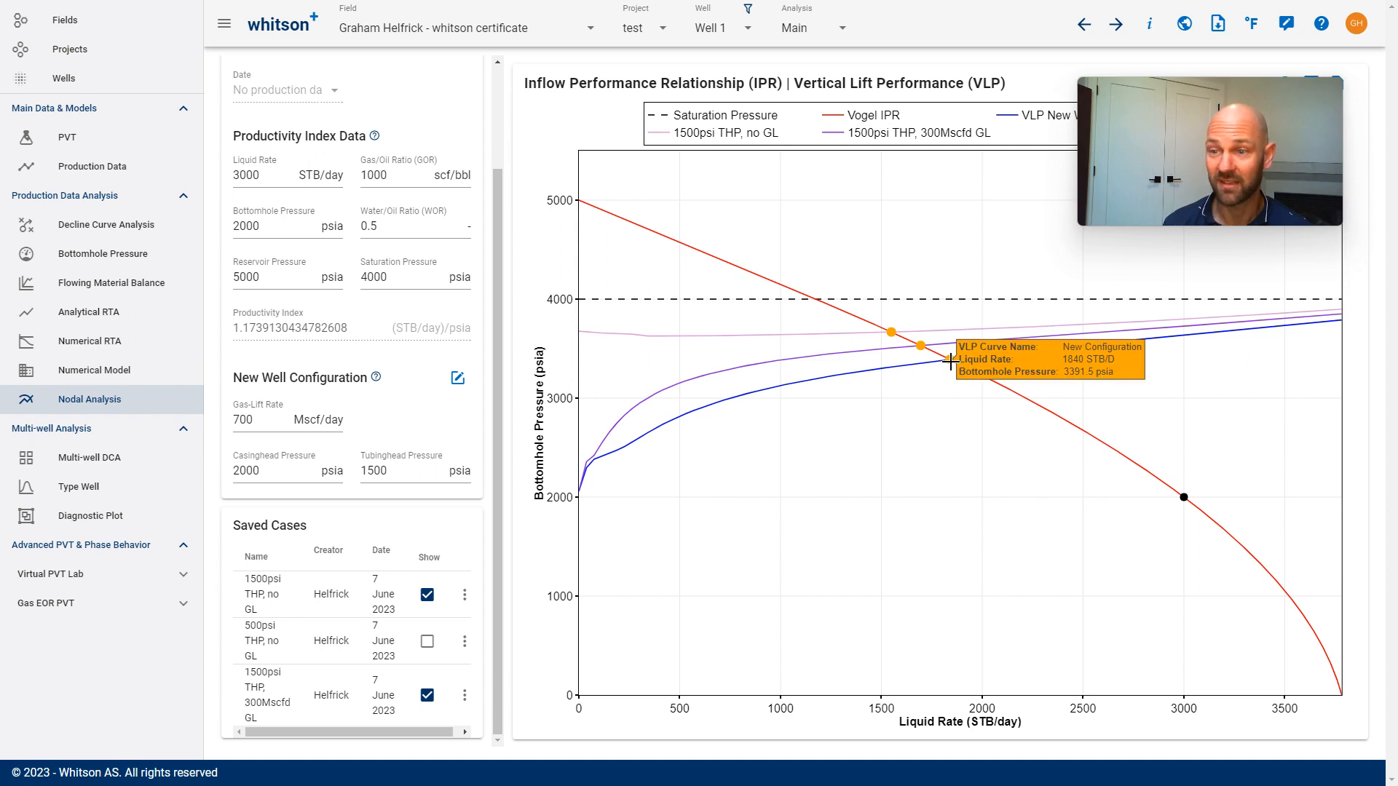
# Step: Save the current VLP case as "1500psi THP, 700Mscfd GL"
pyautogui.scroll(2, 350, 218)
pyautogui.click(361, 77)
pyautogui.write('1500psi THP, 300Mscfd GL')
pyautogui.click(636, 403)
pyautogui.press('Delete')
pyautogui.write('7')
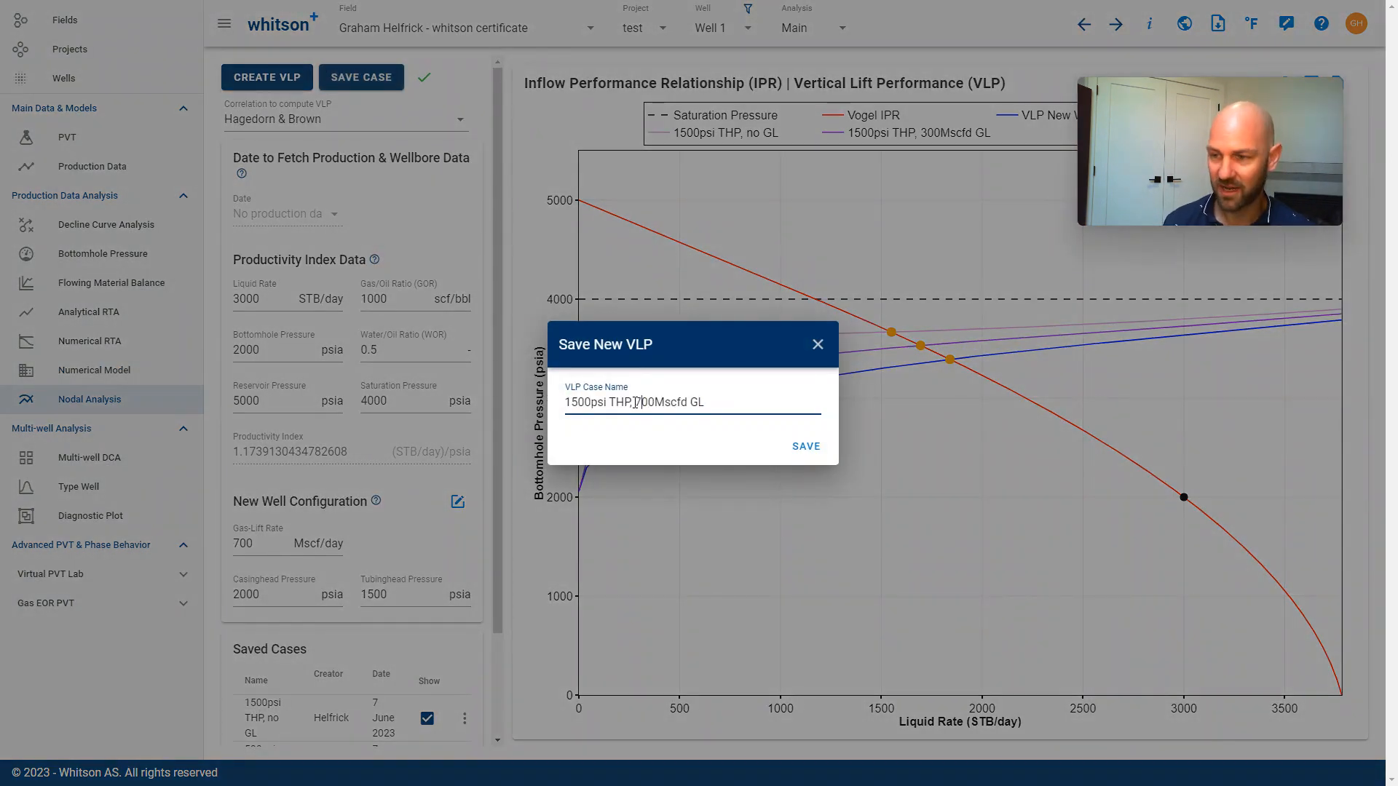
pyautogui.click(809, 449)
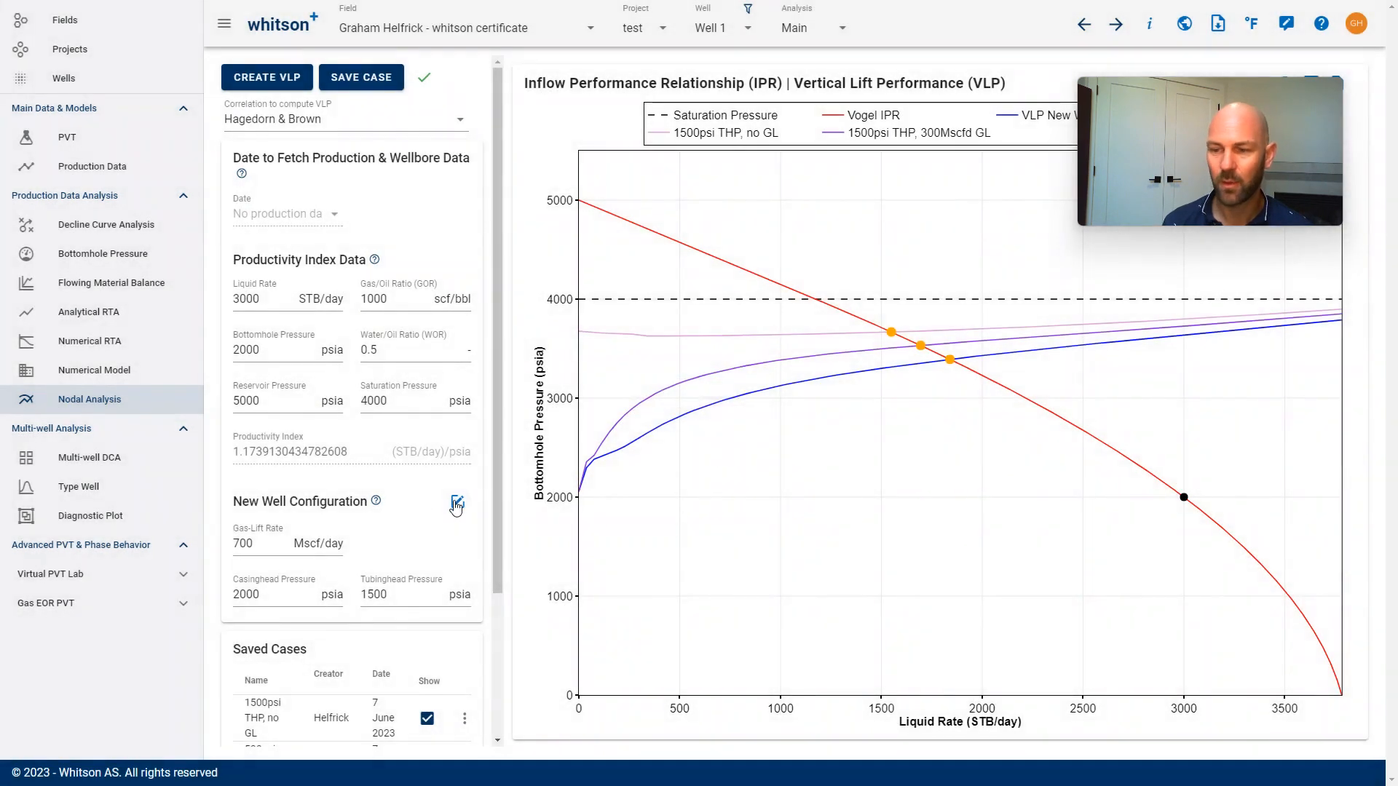
# Step: Try the Valves gas lift configuration in the new well configuration, expanding its valve data to four joints without saving any data
pyautogui.click(457, 503)
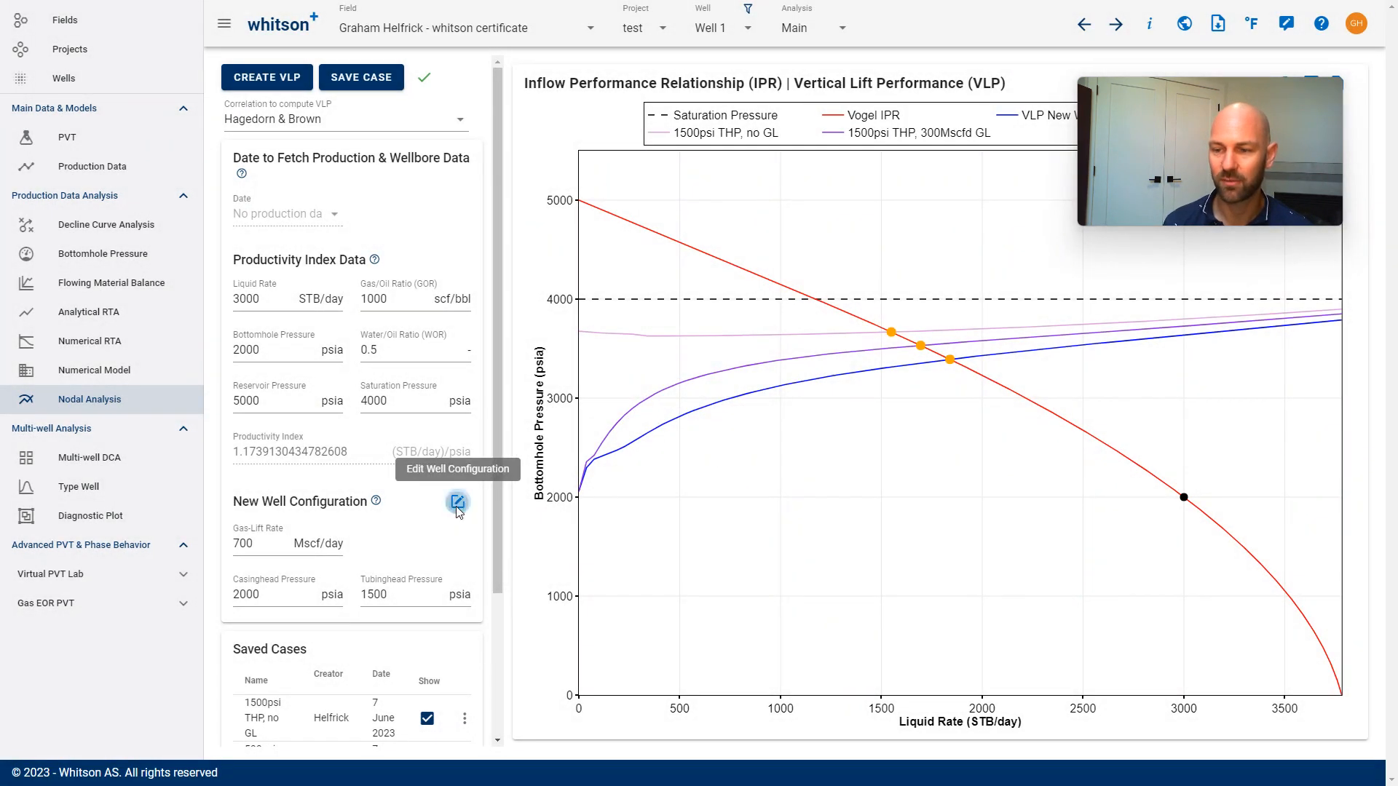
pyautogui.click(1046, 575)
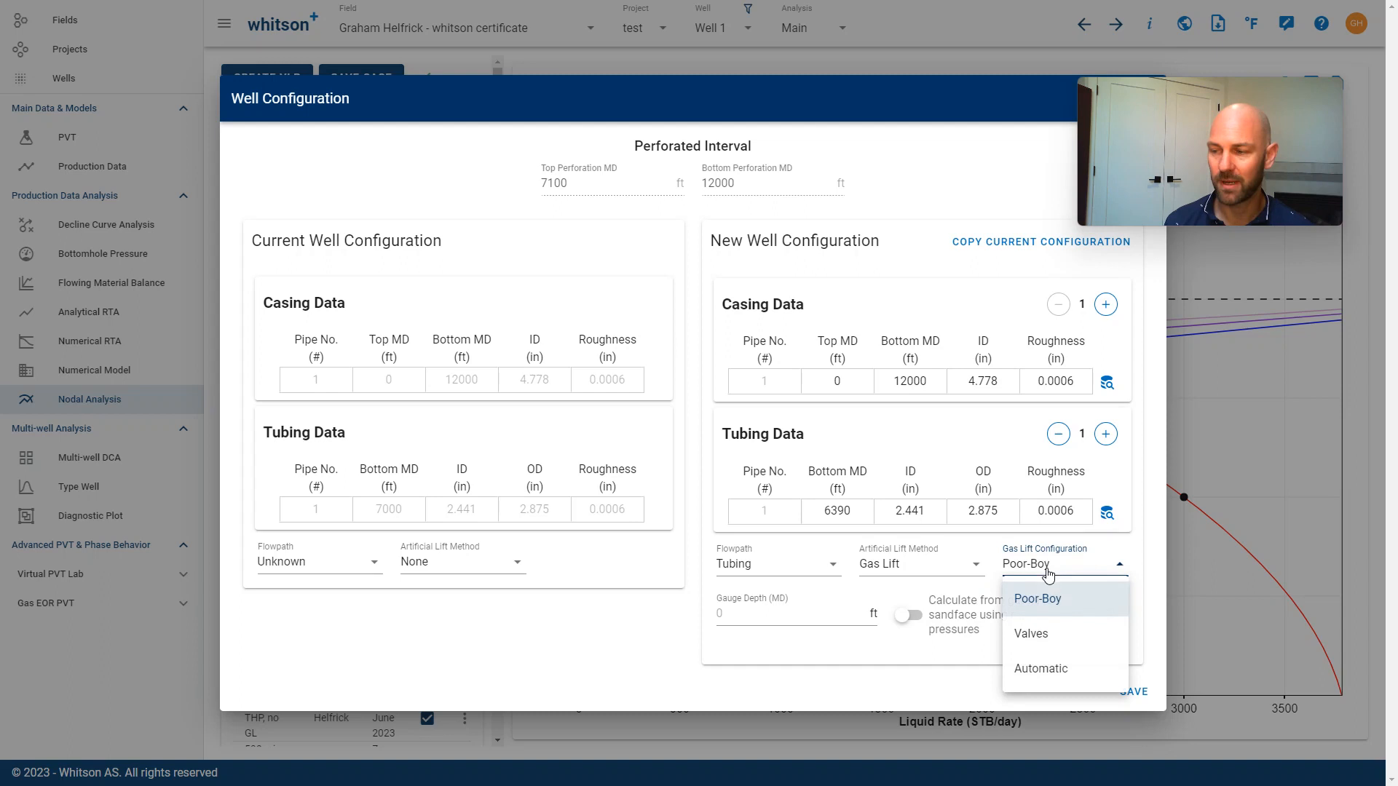
pyautogui.click(1054, 639)
pyautogui.click(890, 342)
pyautogui.click(890, 342)
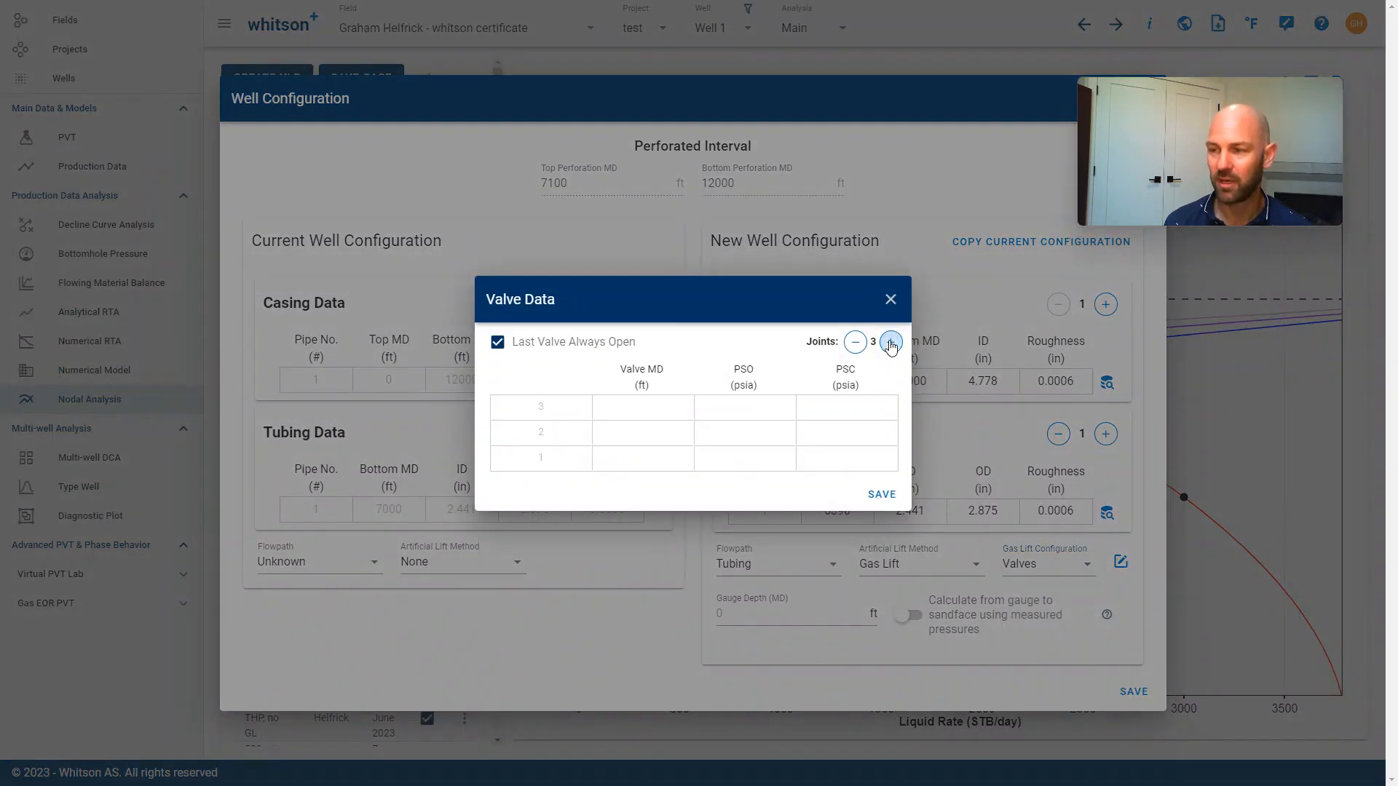
pyautogui.click(890, 342)
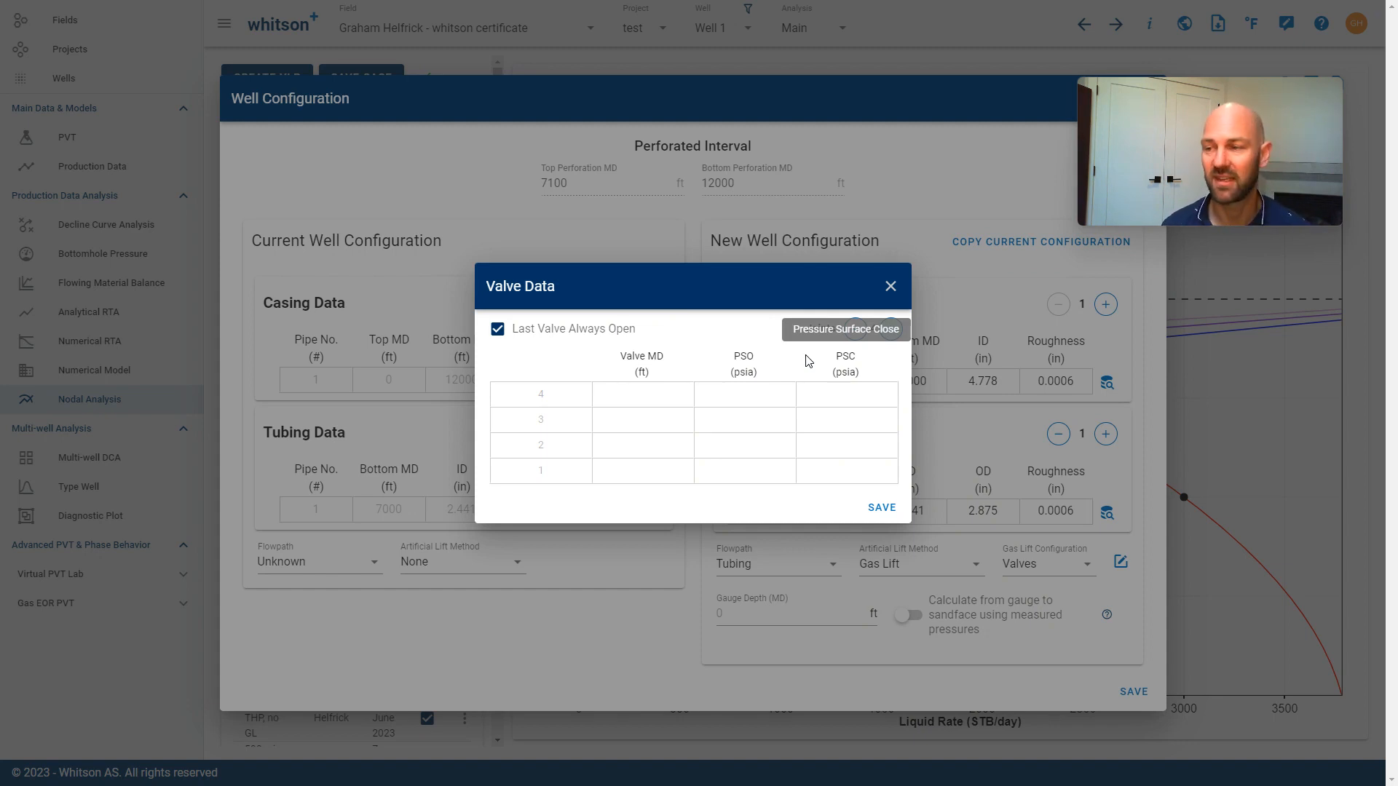
pyautogui.click(892, 287)
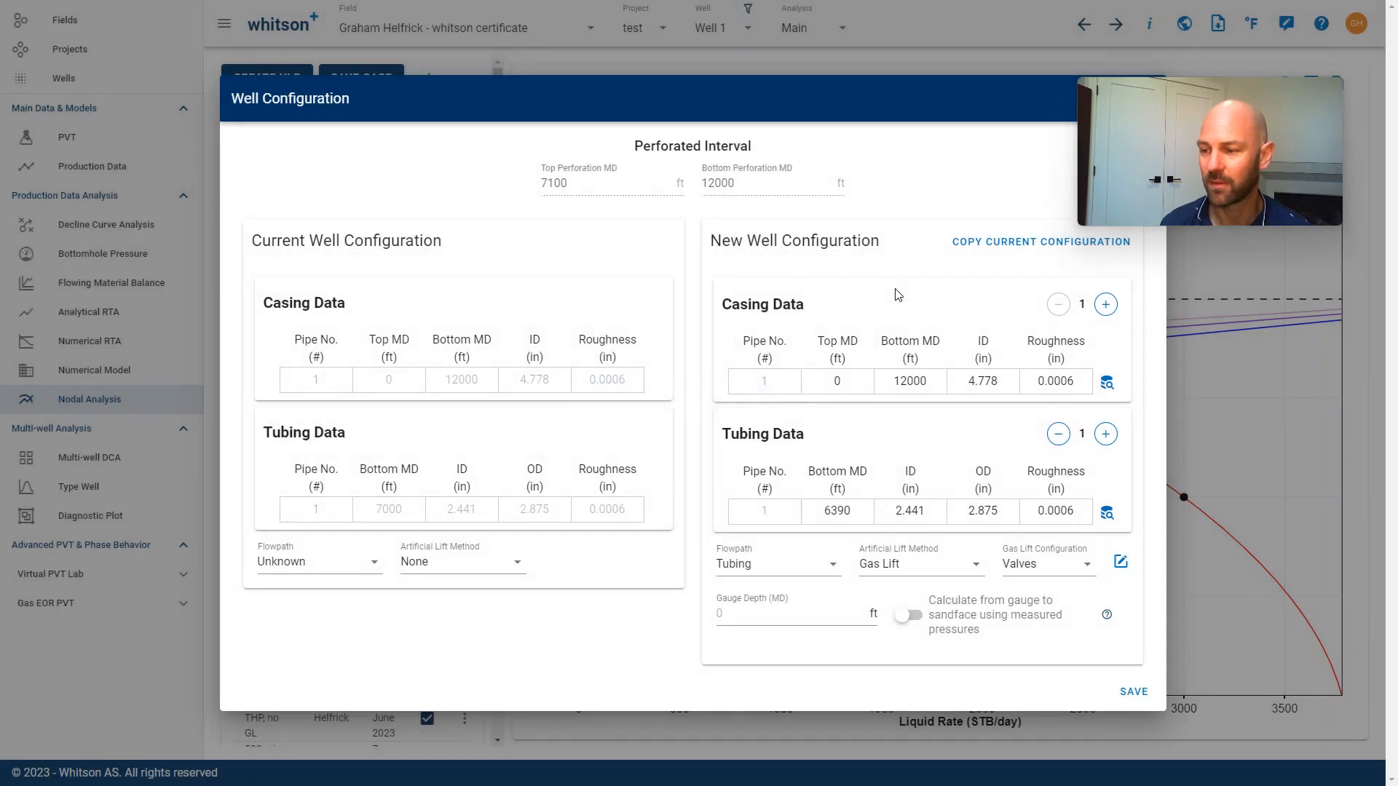
# Step: Change the new well configuration's artificial lift method to ESP with a gauge depth of 6500 ft and save it
pyautogui.click(869, 571)
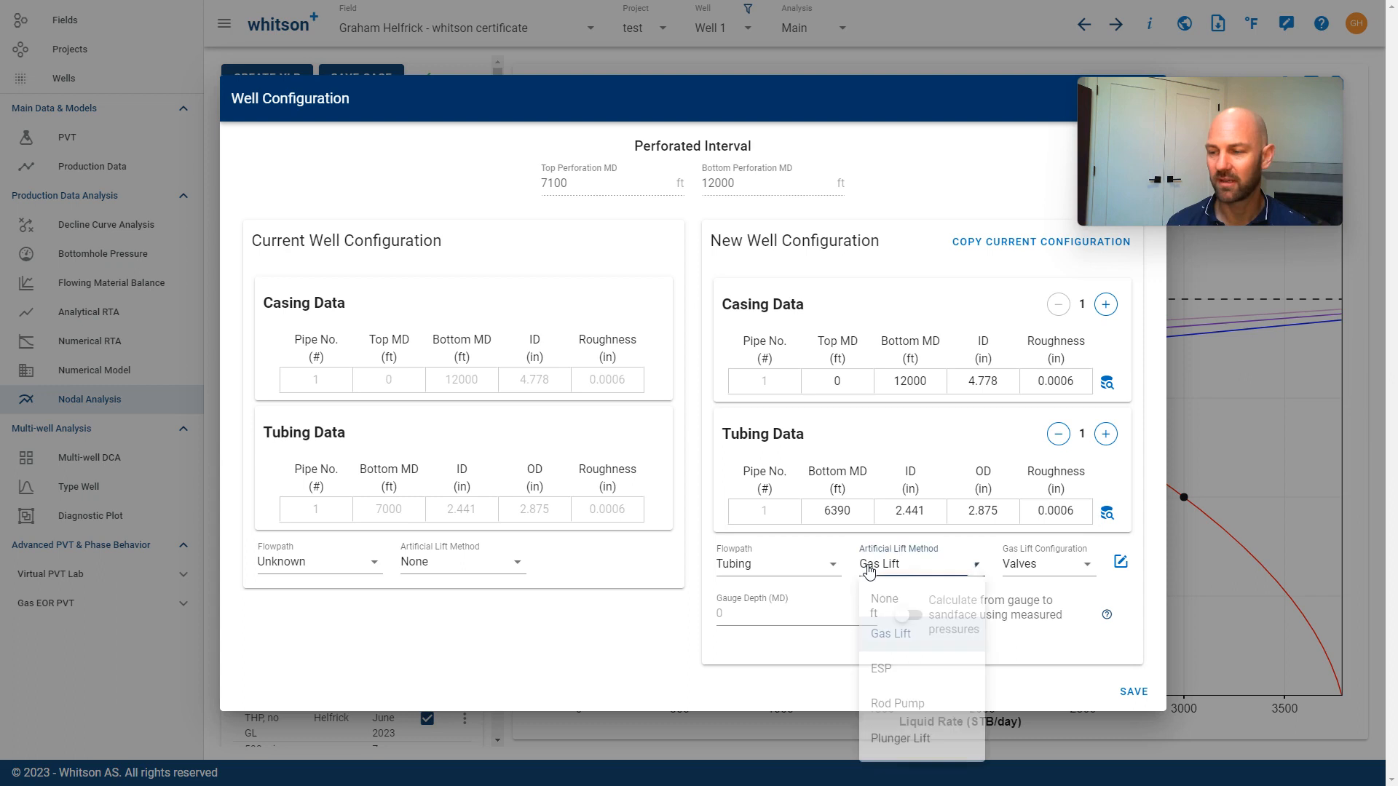
pyautogui.click(897, 677)
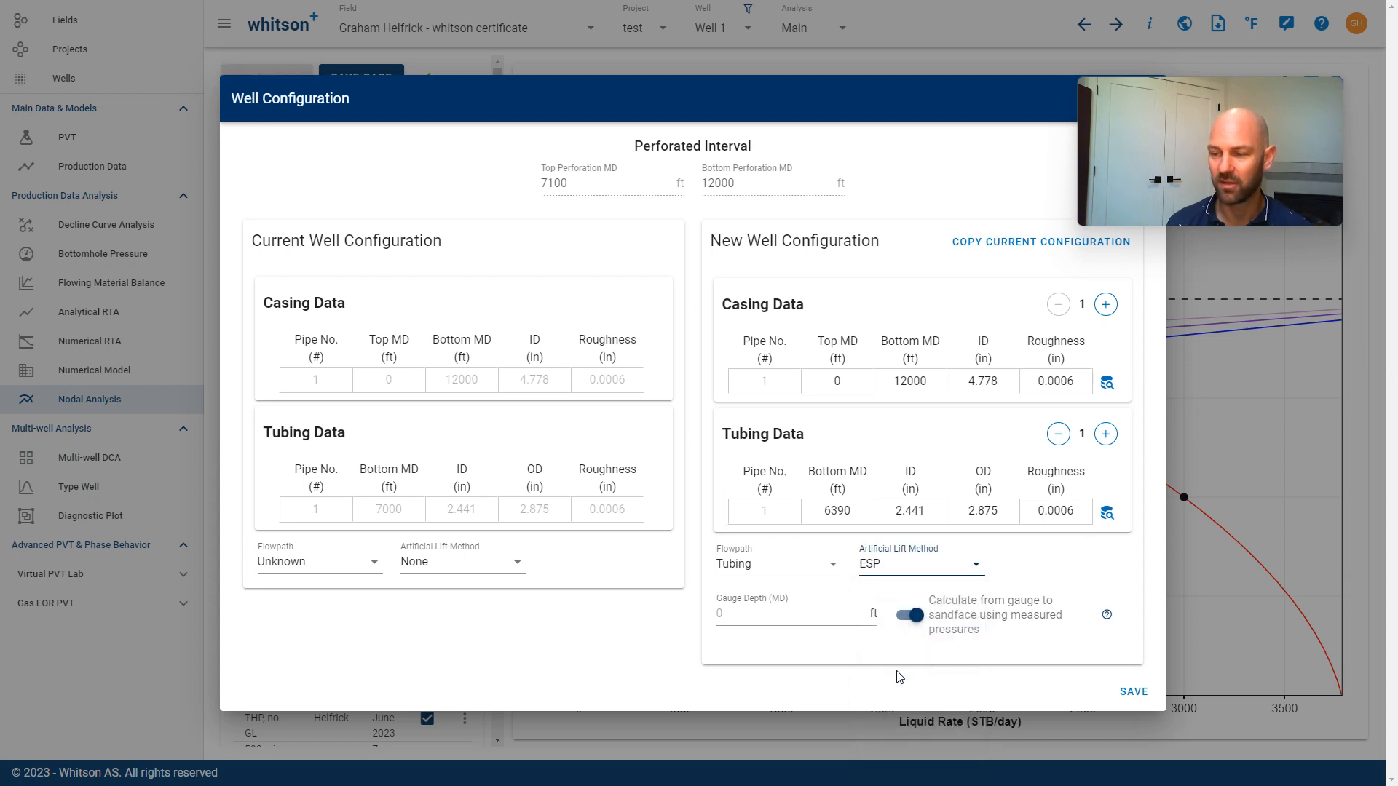
pyautogui.click(753, 619)
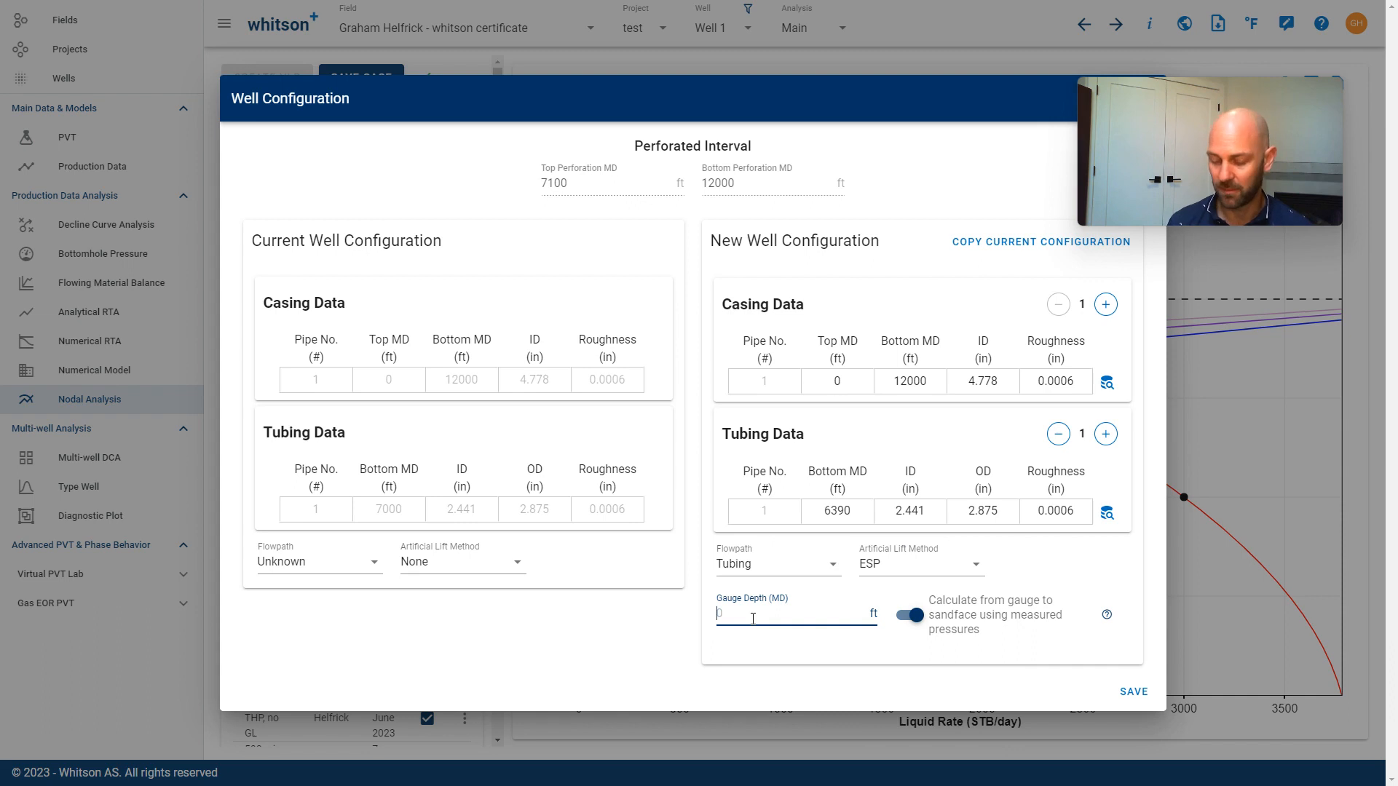
pyautogui.write('6500')
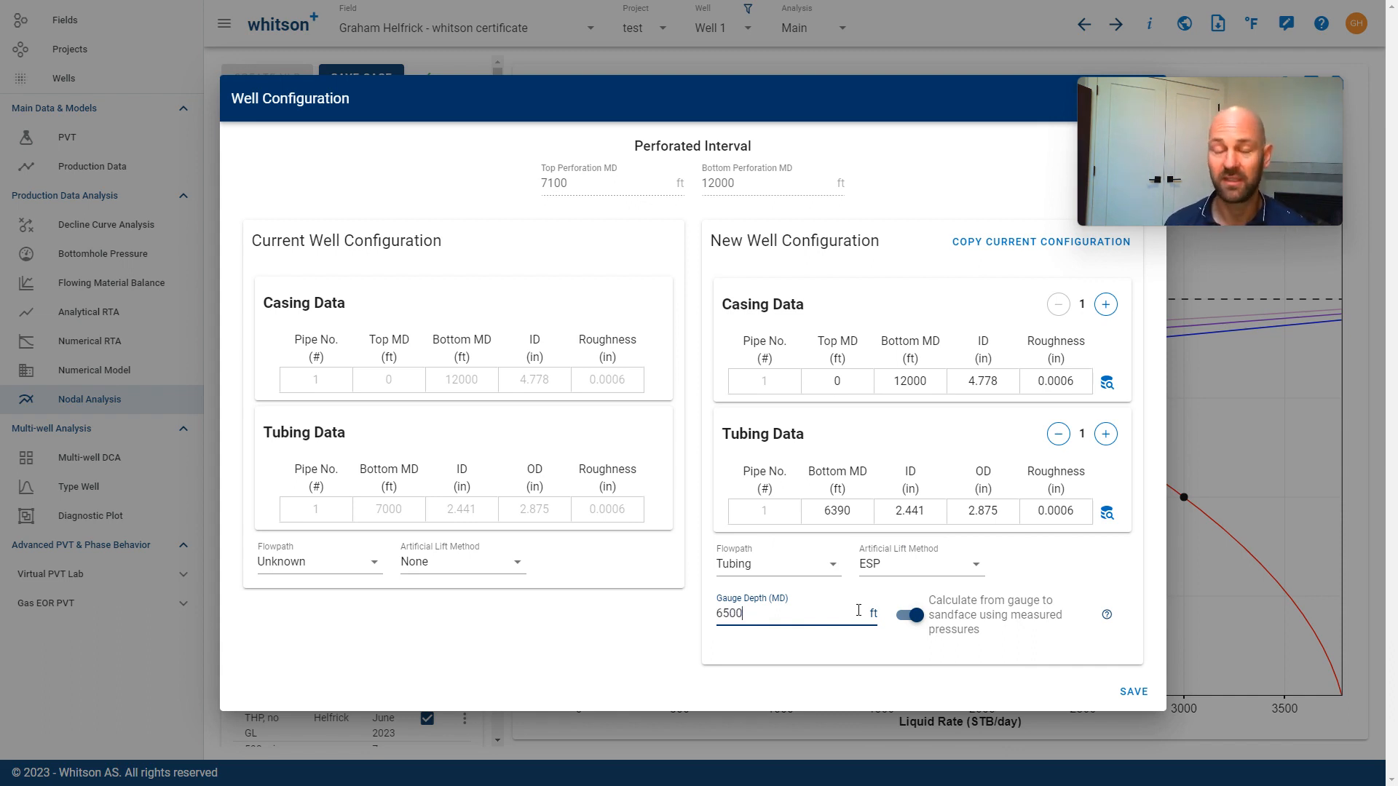
pyautogui.click(1134, 693)
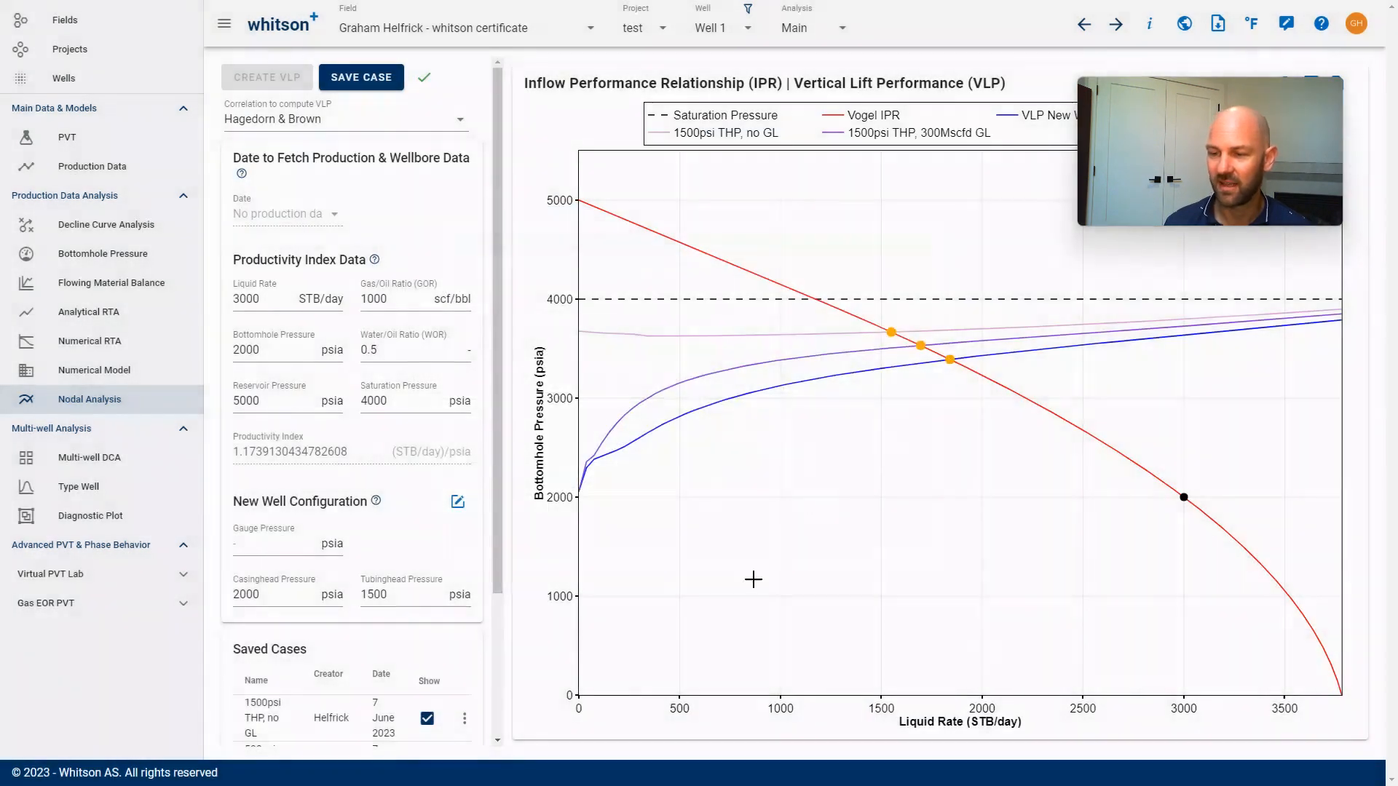
# Step: Set the gauge pressure to 1000 psia and create the VLP curve for the ESP configuration
pyautogui.click(281, 550)
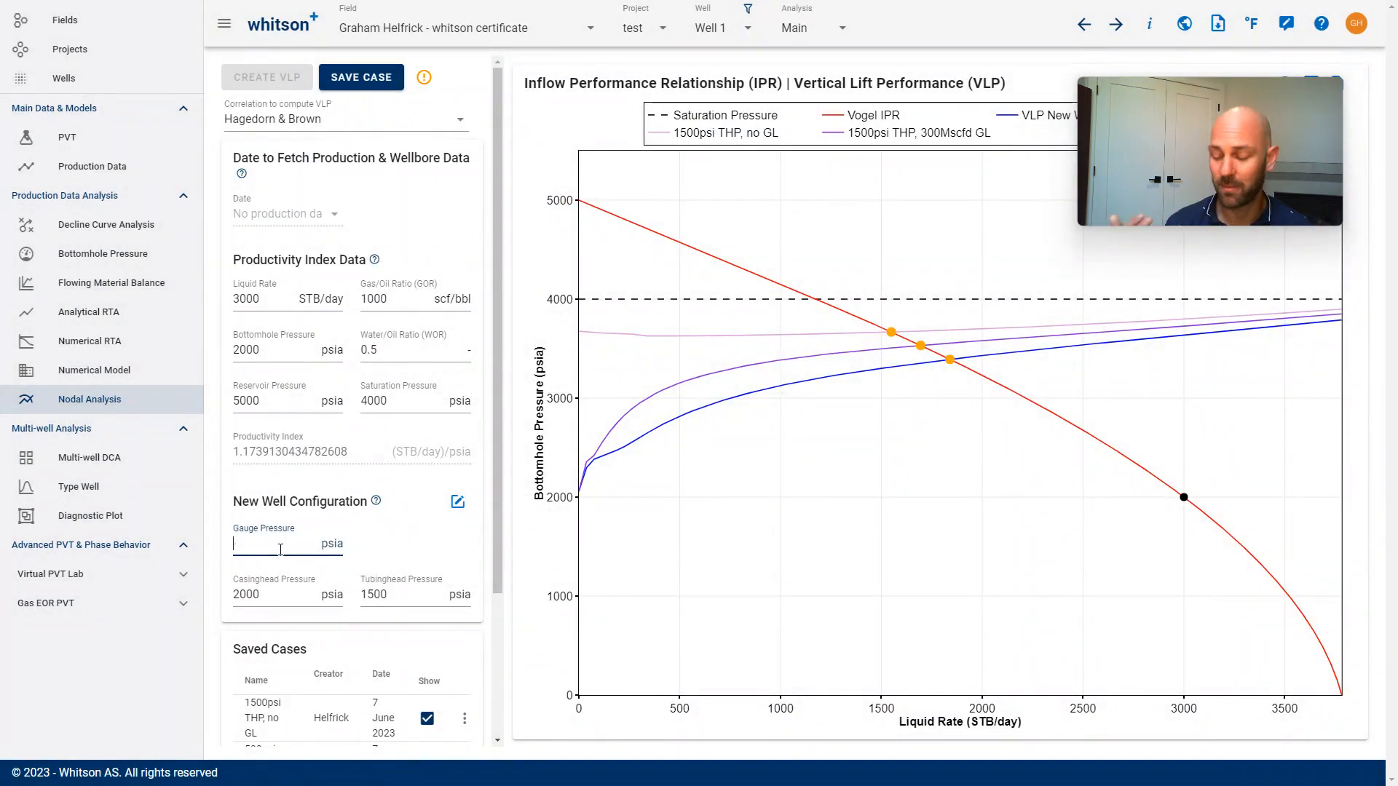
pyautogui.write('1000')
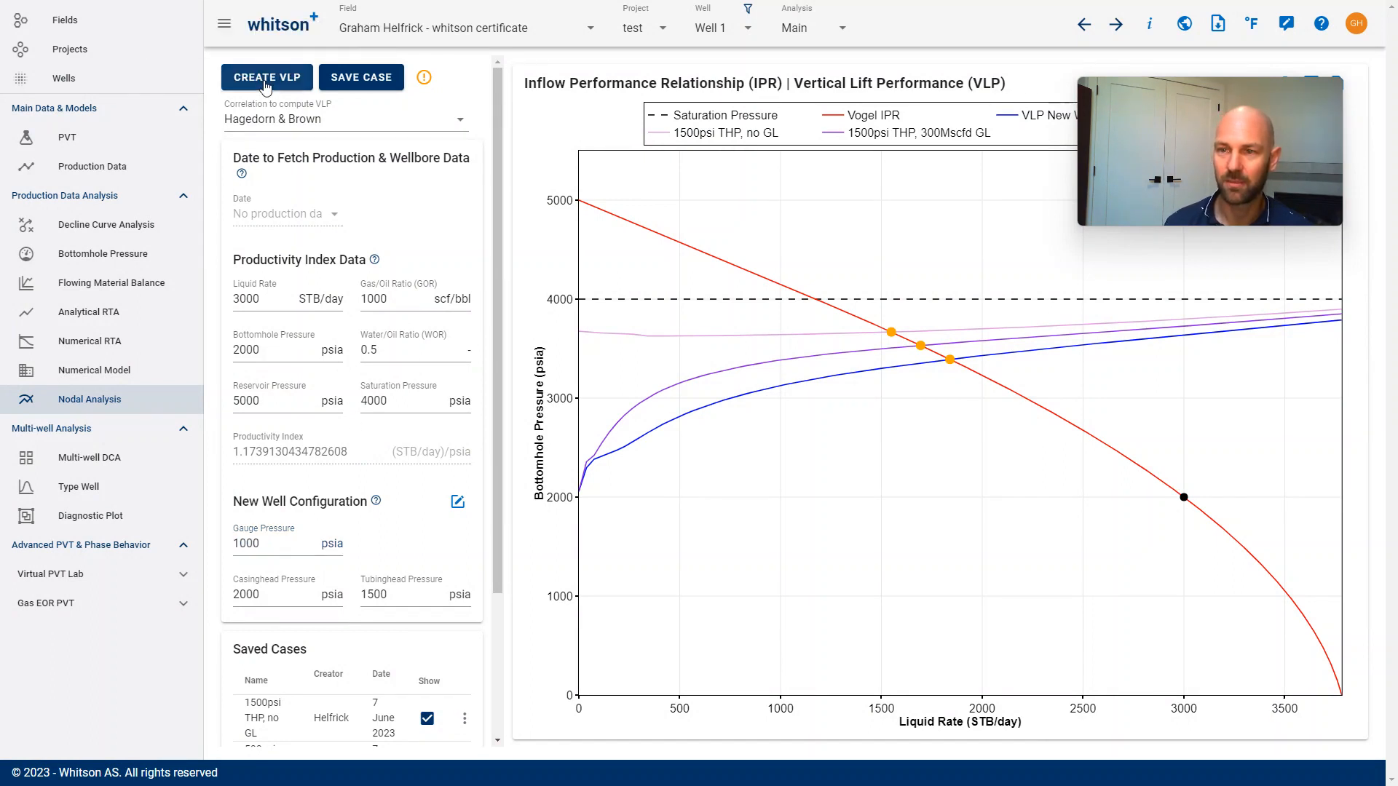
pyautogui.click(264, 77)
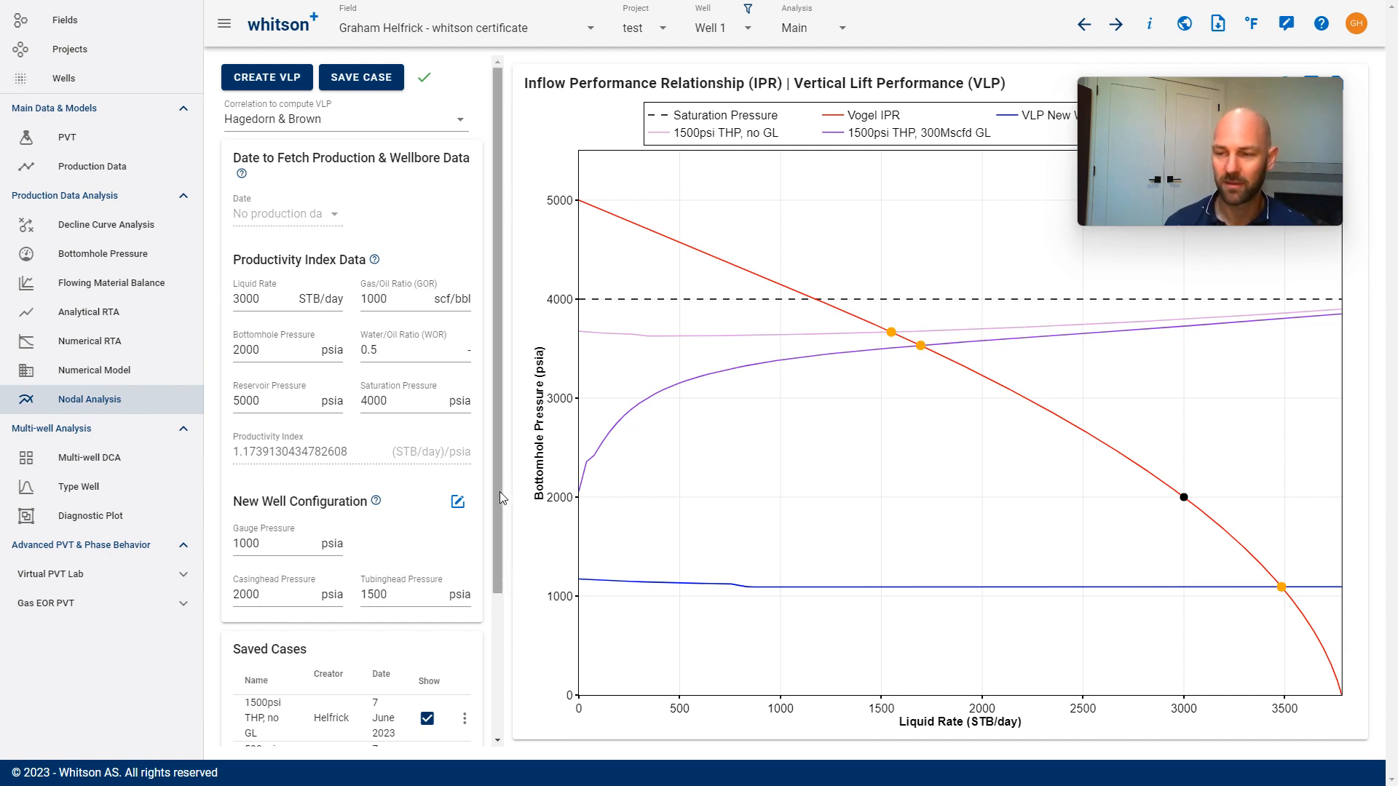
# Step: Show the saved "500psi THP, no GL" and "1500psi THP, 700Mscfd GL" cases on the plot as well
pyautogui.moveTo(500, 491); pyautogui.dragTo(486, 646)
pyautogui.click(428, 580)
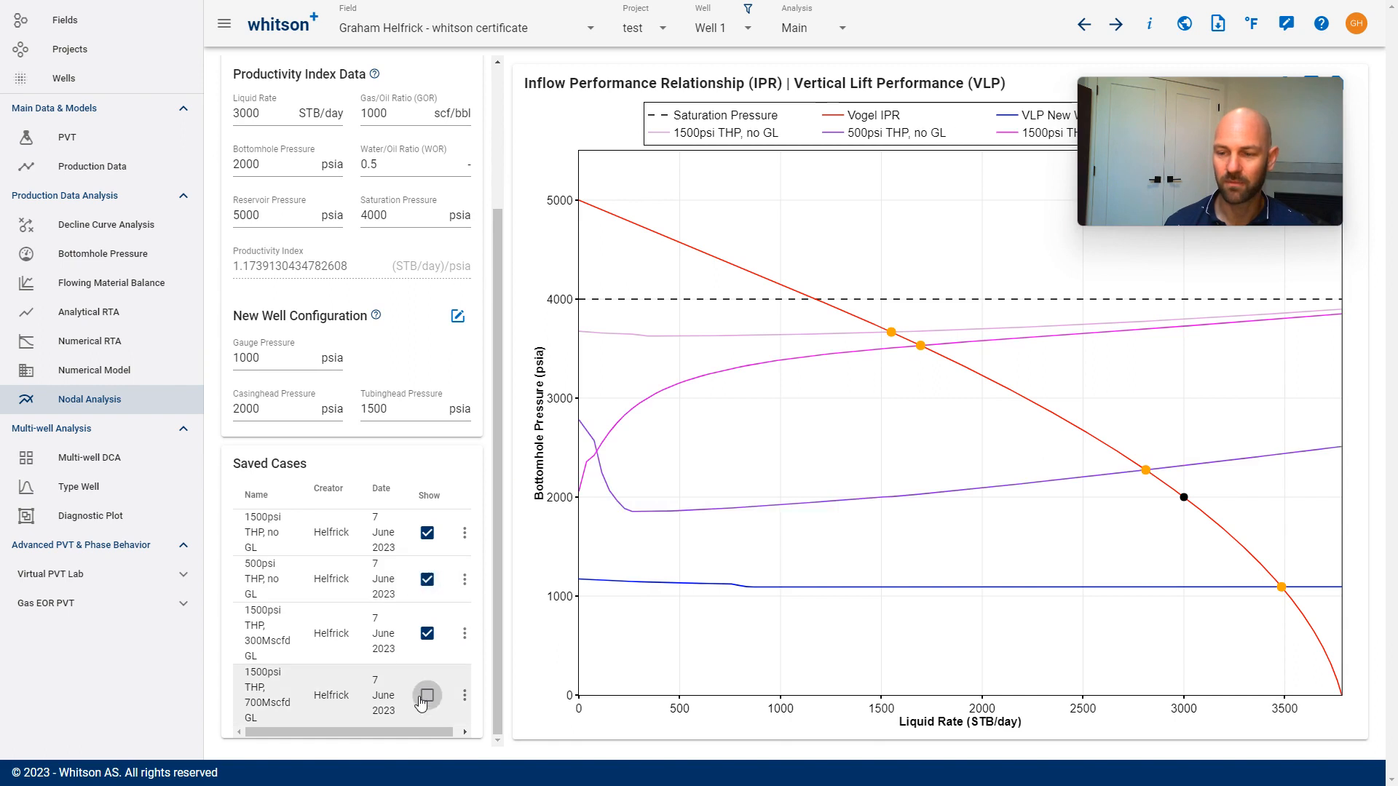
pyautogui.click(427, 695)
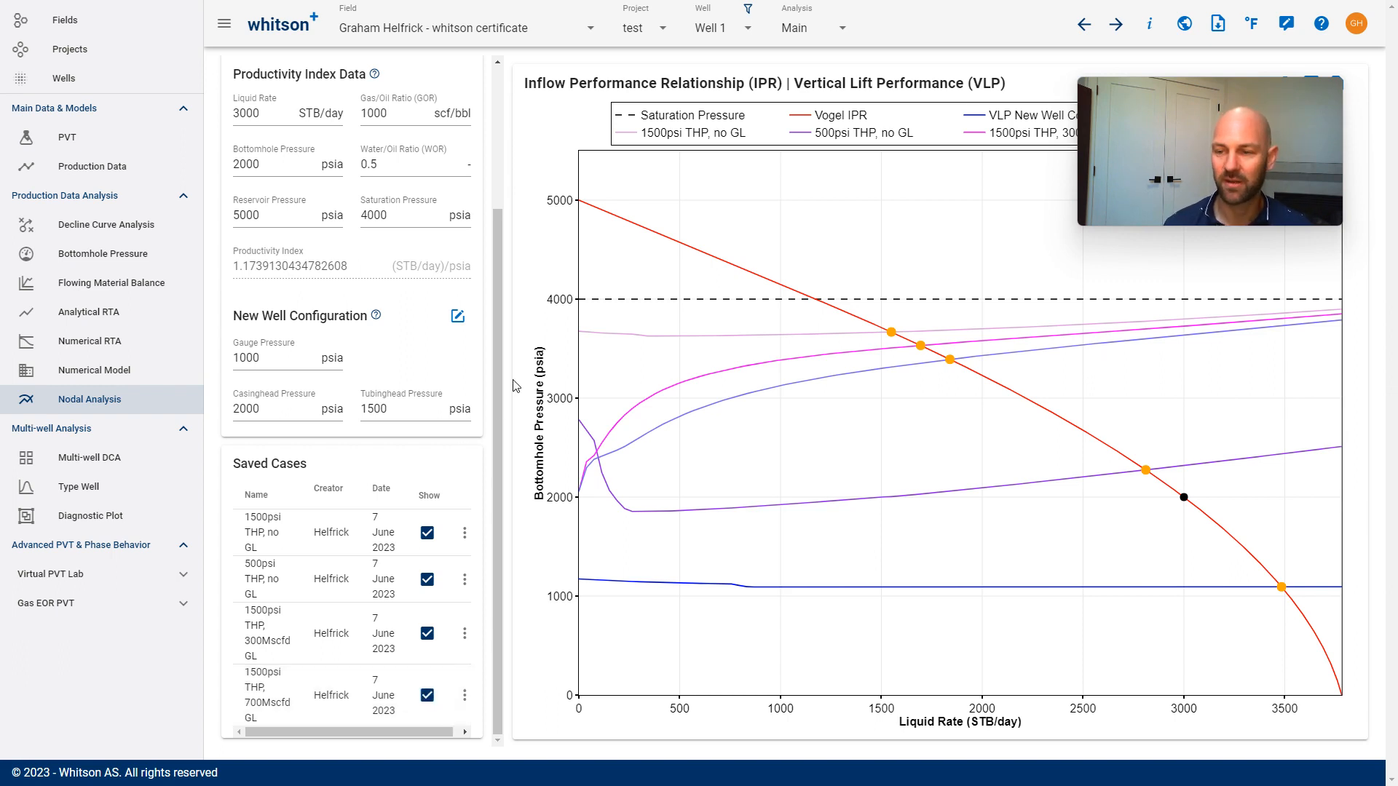
pyautogui.moveTo(495, 392); pyautogui.dragTo(495, 229)
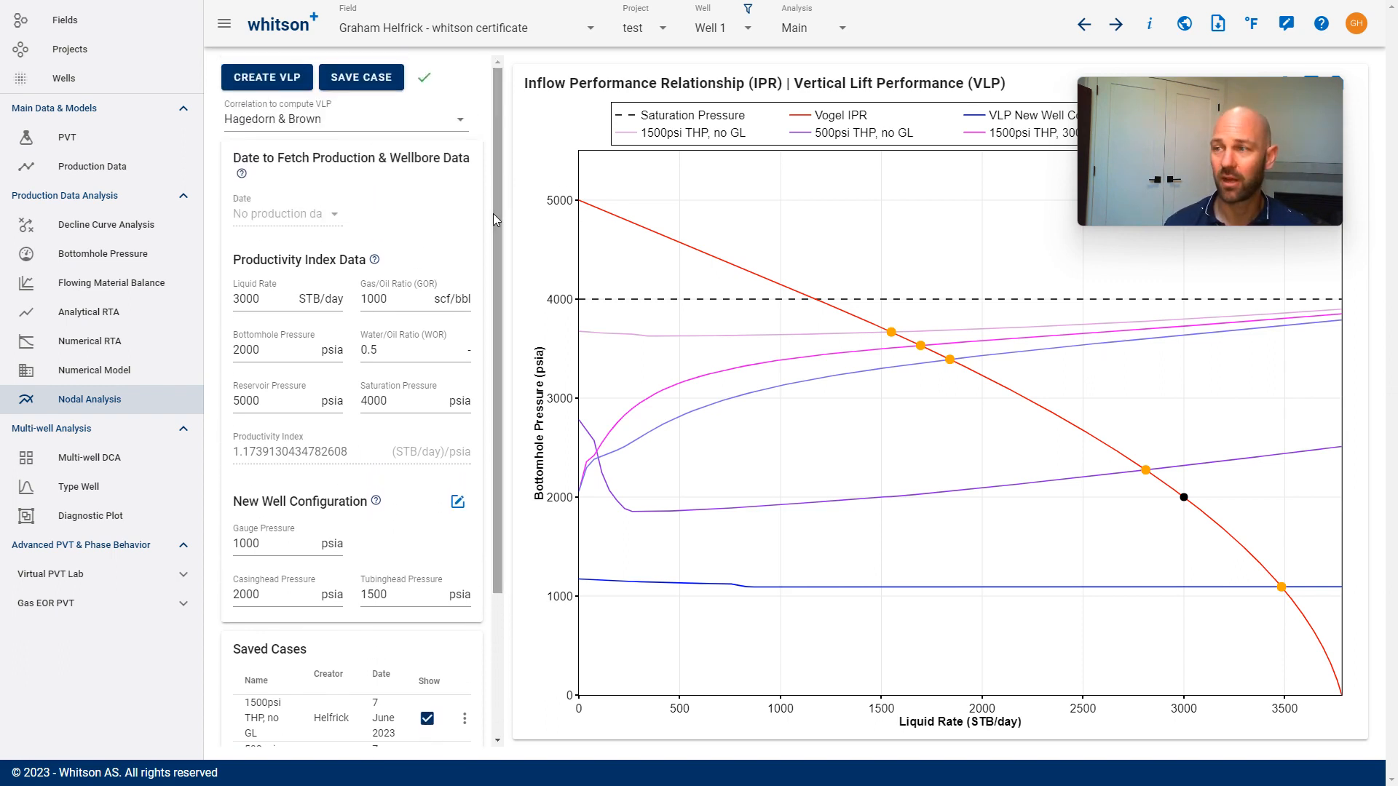